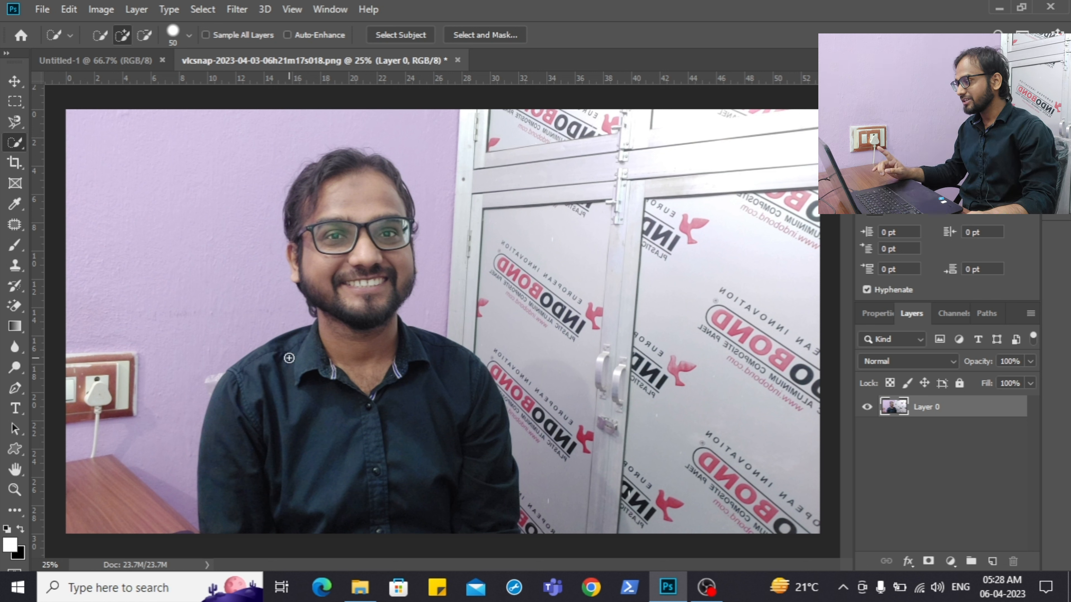
# - Select the man's shirt, neck, face and hair with the Quick Selection tool
pyautogui.moveTo(270, 364)
pyautogui.mouseDown()
pyautogui.moveTo(250, 405)
pyautogui.moveTo(247, 499)
pyautogui.mouseUp()
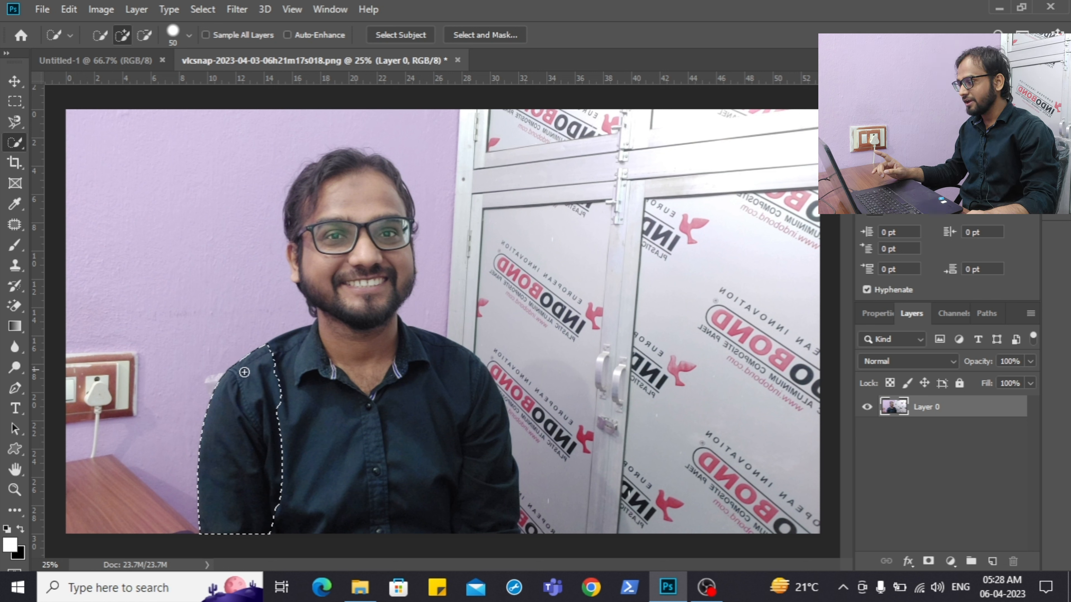
pyautogui.moveTo(265, 370)
pyautogui.mouseDown()
pyautogui.moveTo(345, 363)
pyautogui.moveTo(354, 397)
pyautogui.mouseUp()
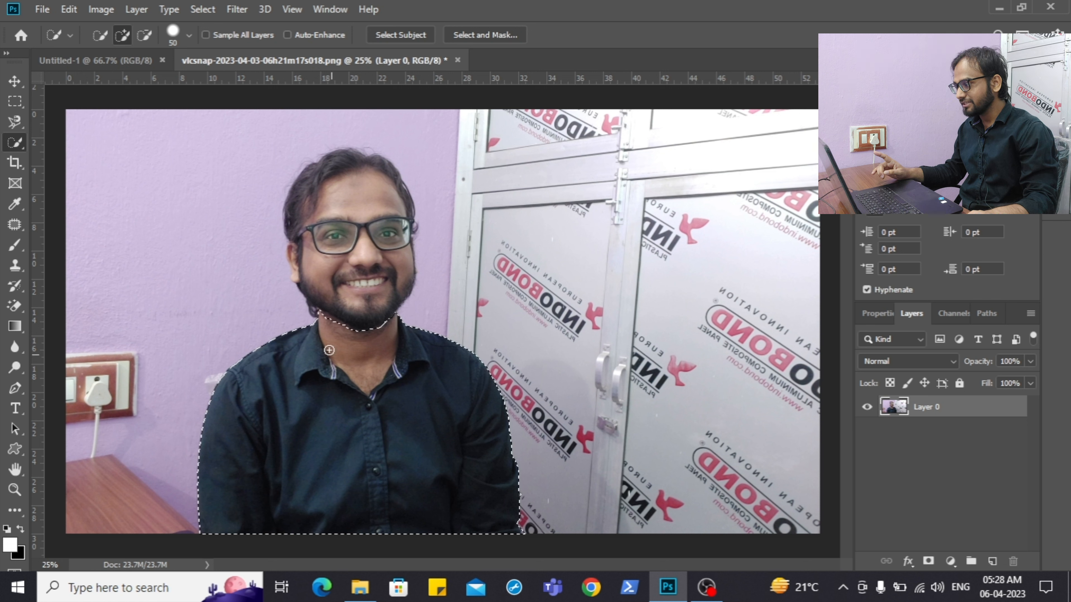
pyautogui.moveTo(357, 335); pyautogui.dragTo(352, 306)
pyautogui.moveTo(344, 251); pyautogui.dragTo(325, 189)
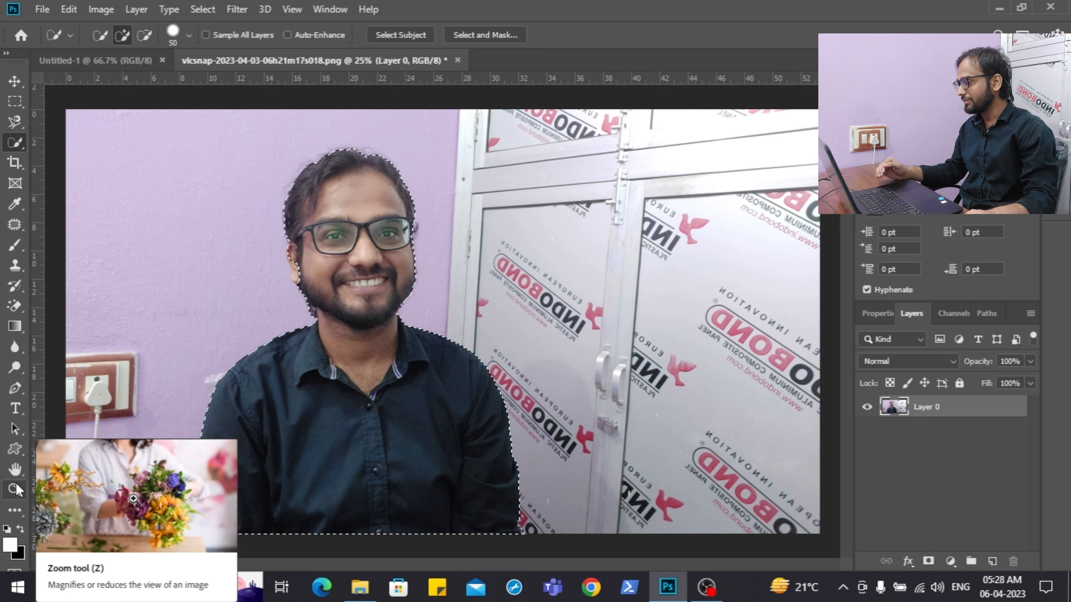
# - Add the missing part of the man's ear to the selection with the Quick Selection tool
pyautogui.click(16, 489)
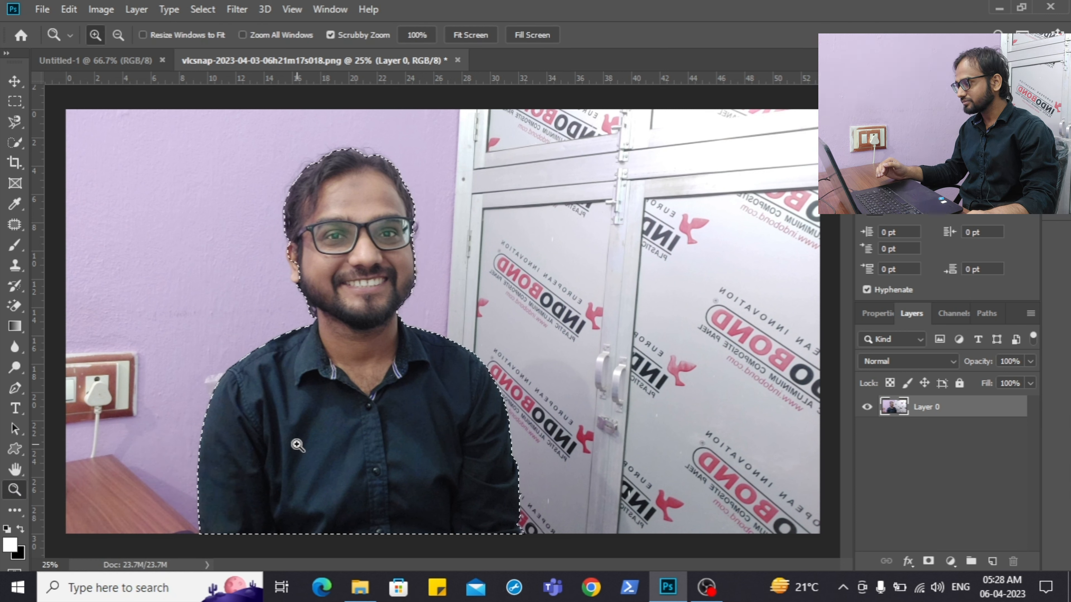
pyautogui.click(282, 245)
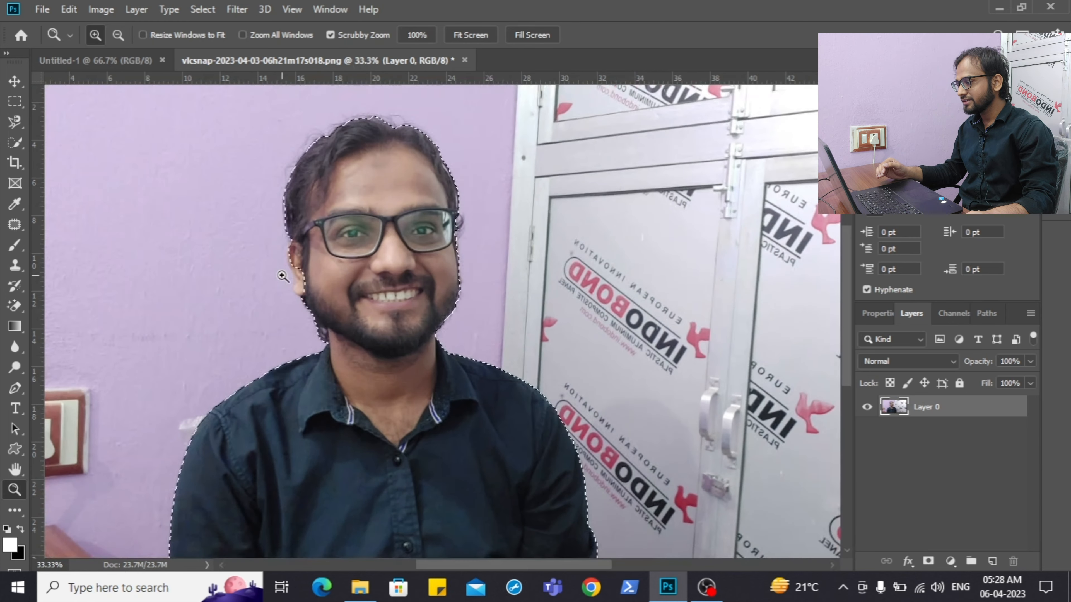
pyautogui.click(282, 276)
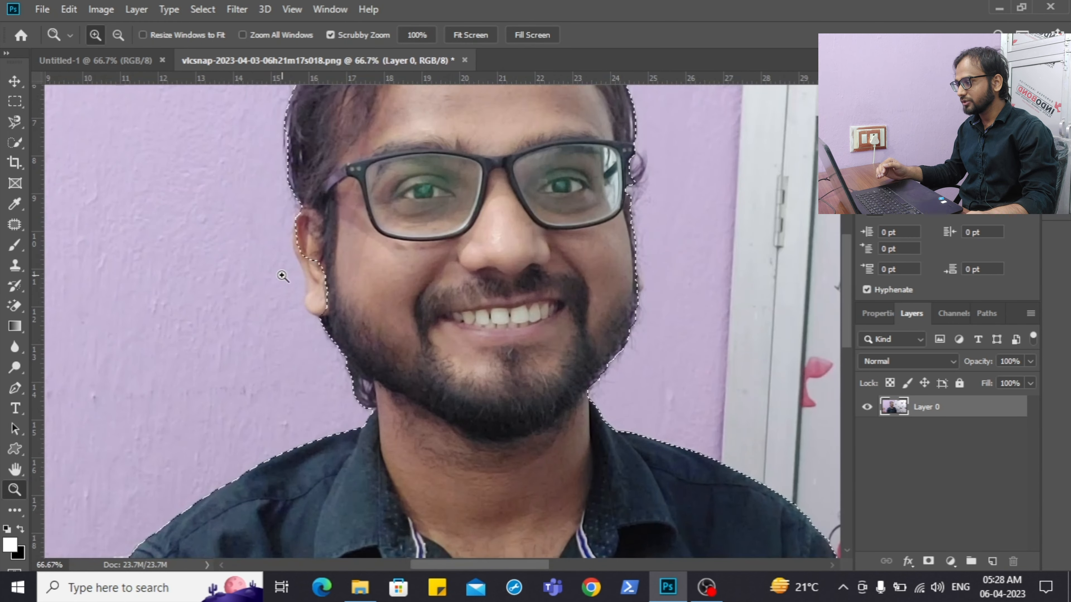
pyautogui.click(282, 276)
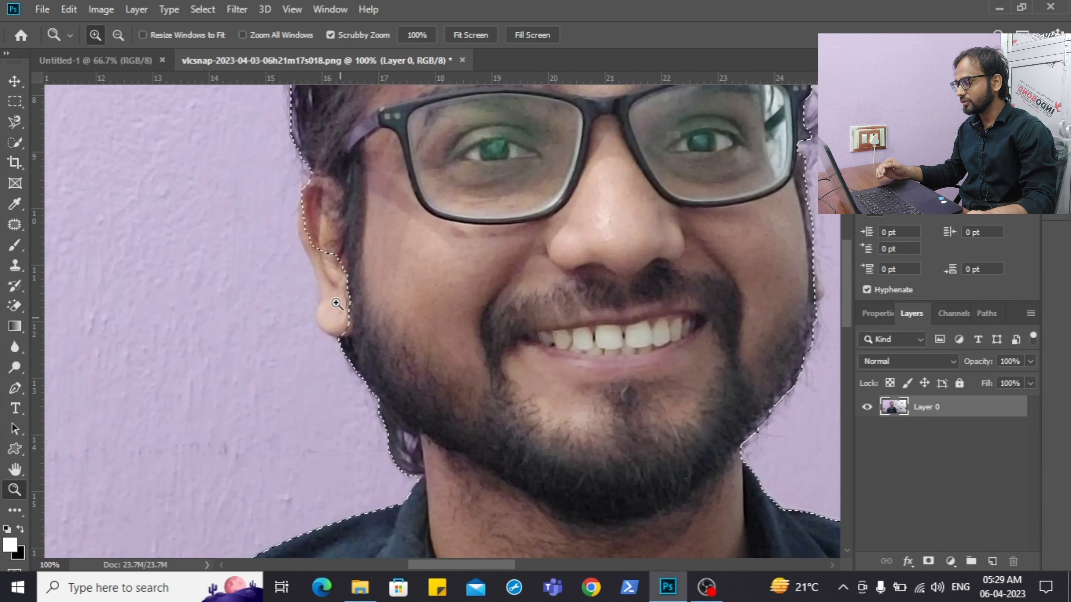
pyautogui.click(16, 144)
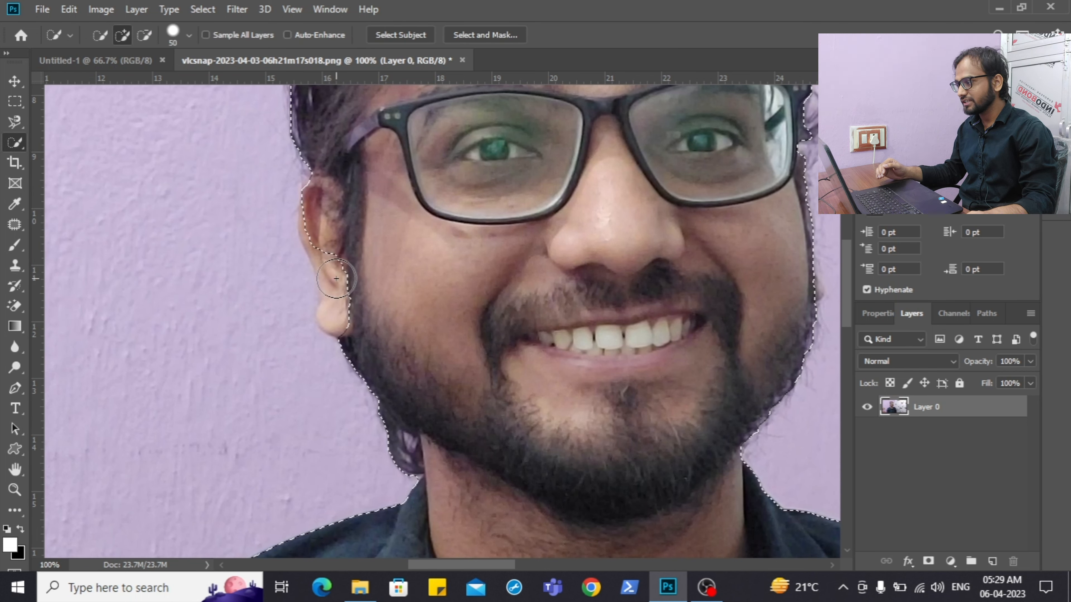
pyautogui.moveTo(343, 273); pyautogui.dragTo(345, 284)
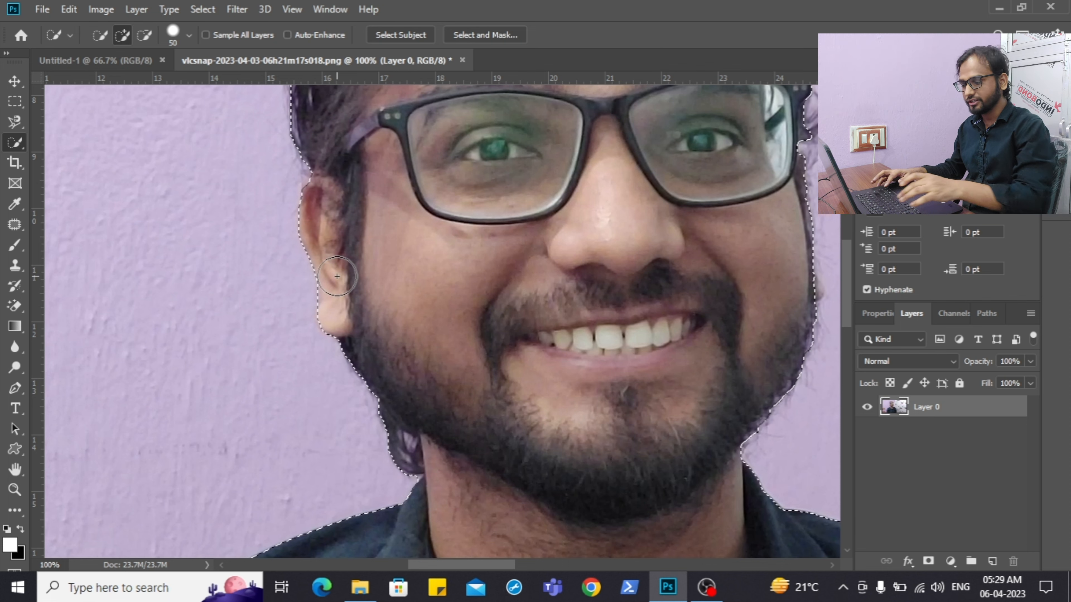
pyautogui.hotkey('ctrl', '0')
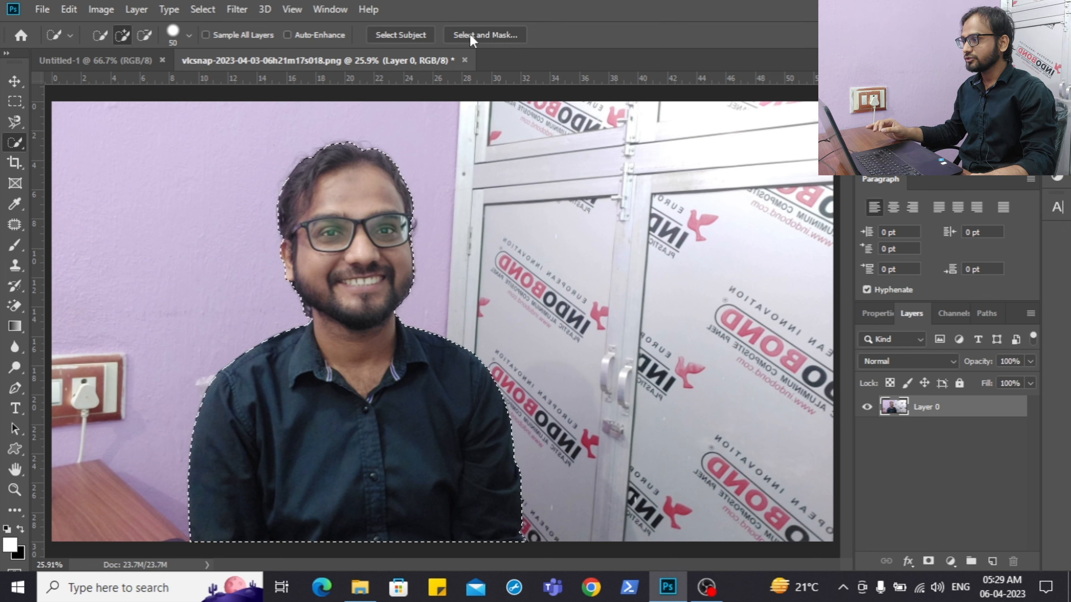
# - Refine the selection in Select and Mask with Smooth set to 5 and output it to a new layer
pyautogui.click(491, 37)
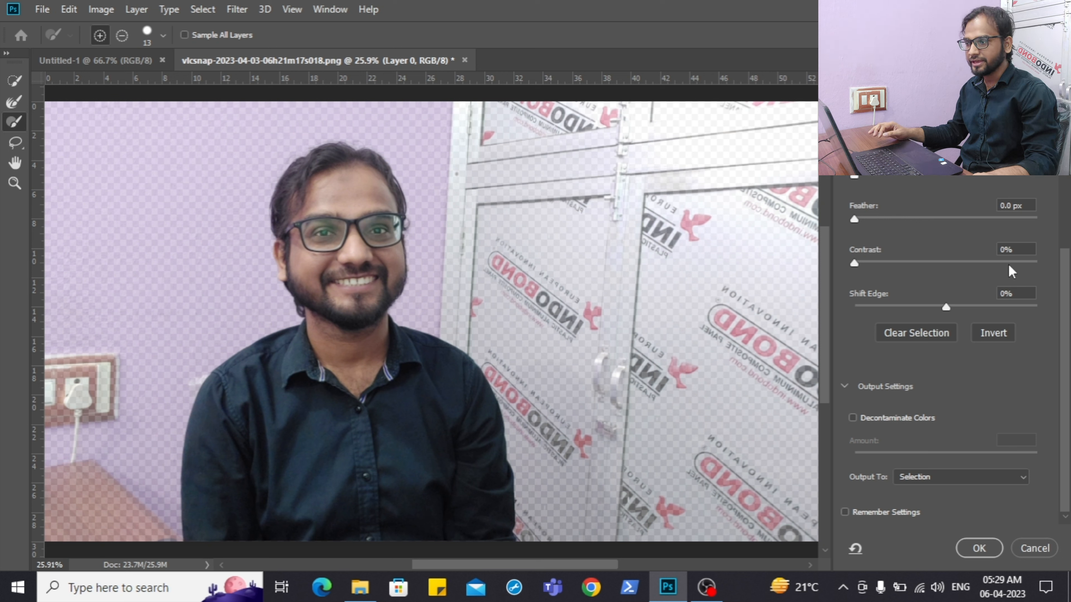
pyautogui.moveTo(1068, 302); pyautogui.dragTo(1068, 244)
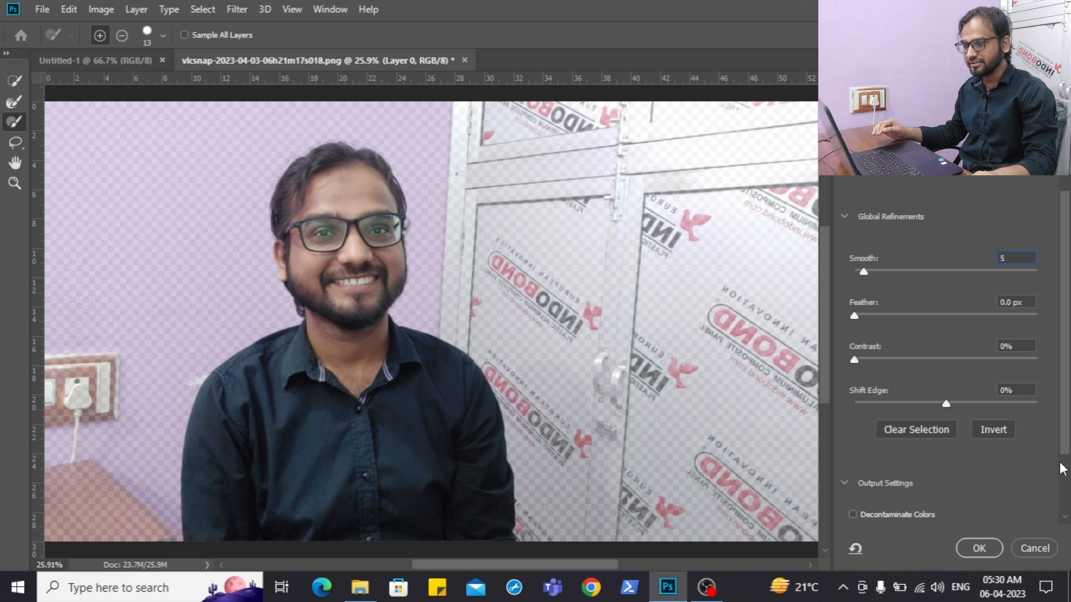
pyautogui.scroll(-3, 1068, 482)
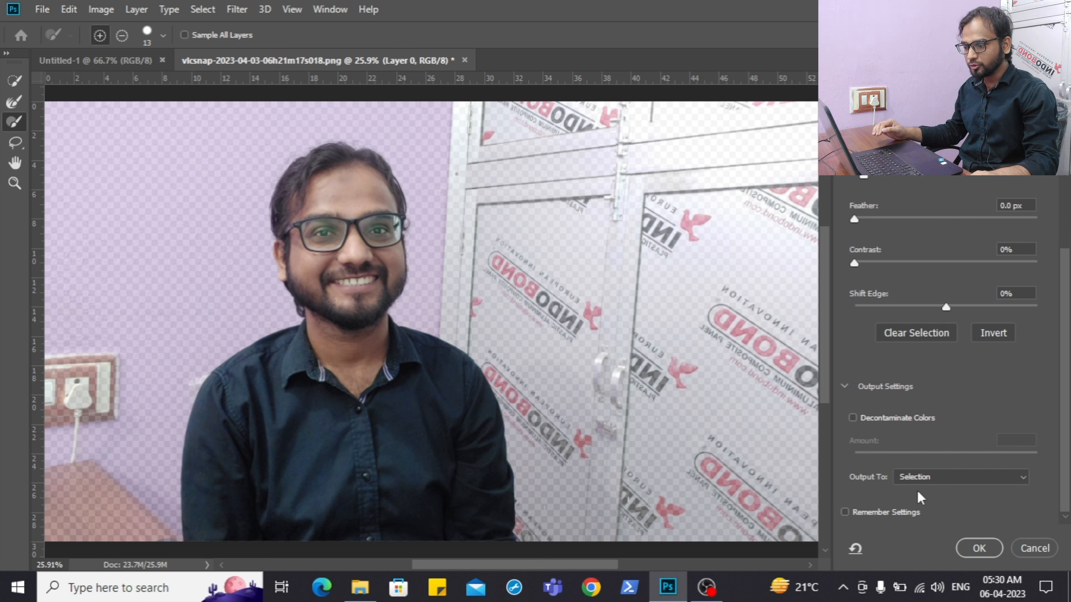
pyautogui.click(963, 481)
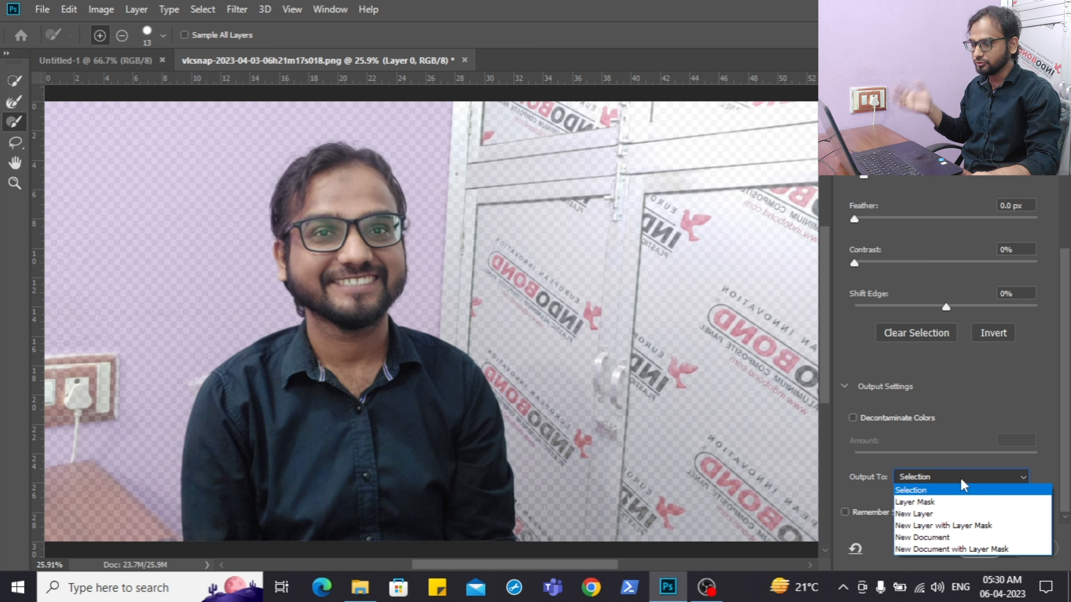
pyautogui.click(956, 513)
pyautogui.click(979, 549)
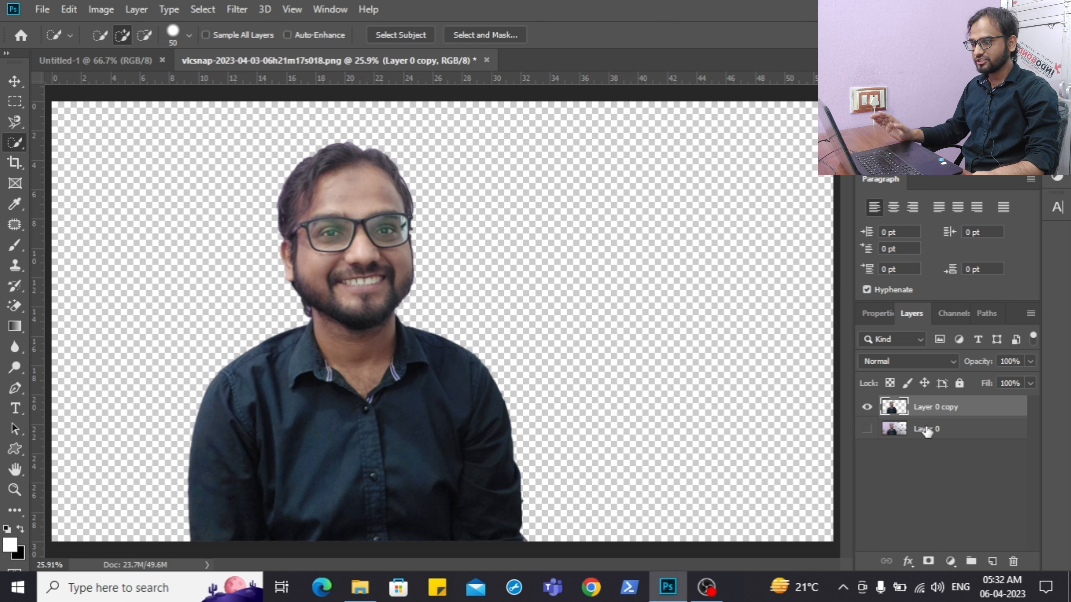
# - Compare the cutout with the original photo by toggling both layers' visibility, ending with both layers shown
pyautogui.click(867, 429)
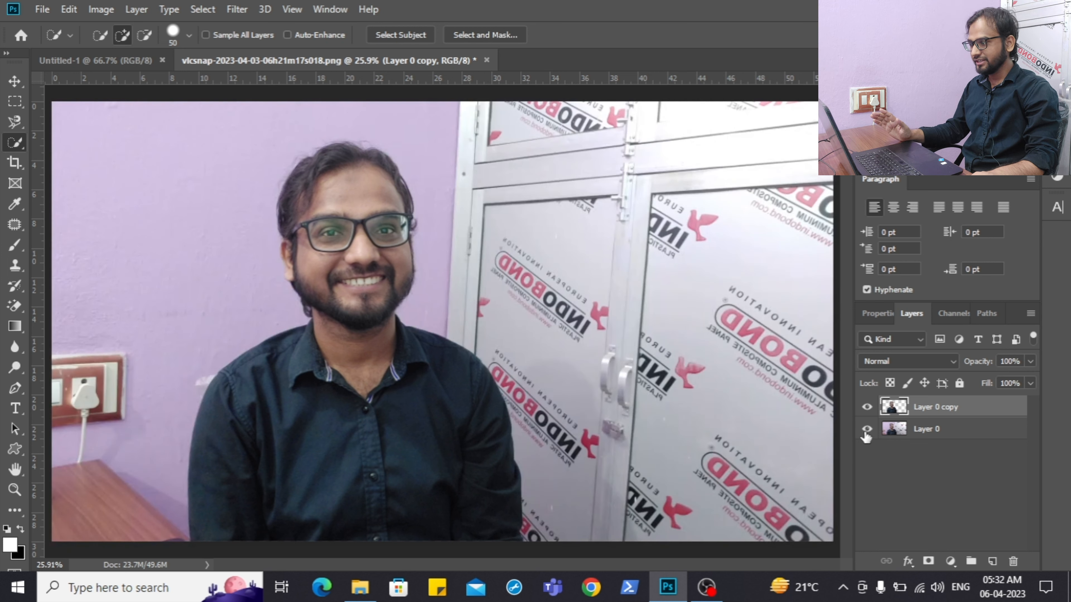
pyautogui.click(867, 408)
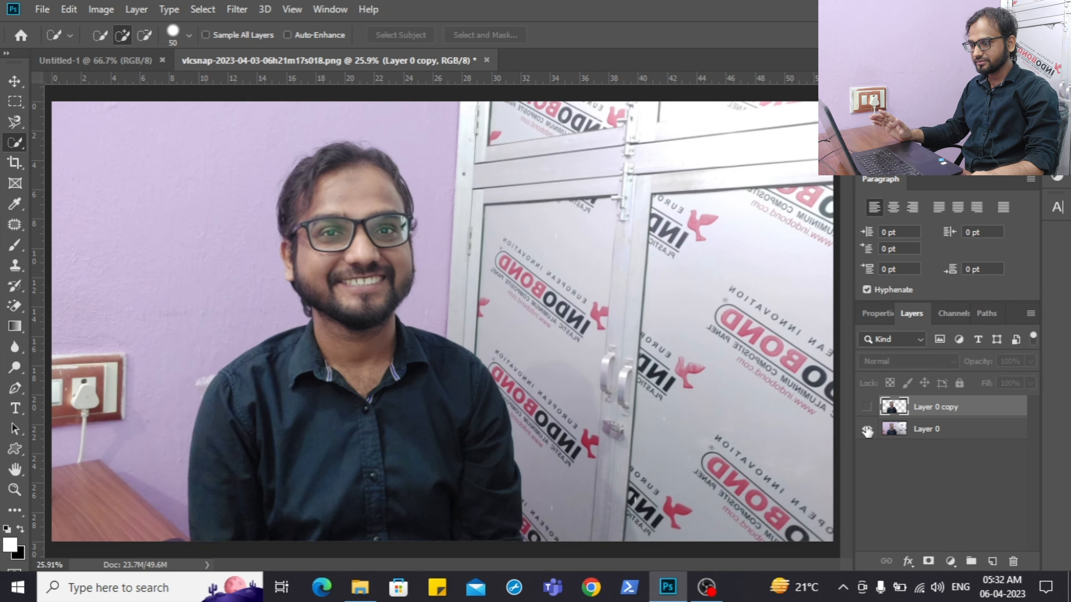
pyautogui.click(866, 429)
pyautogui.click(866, 407)
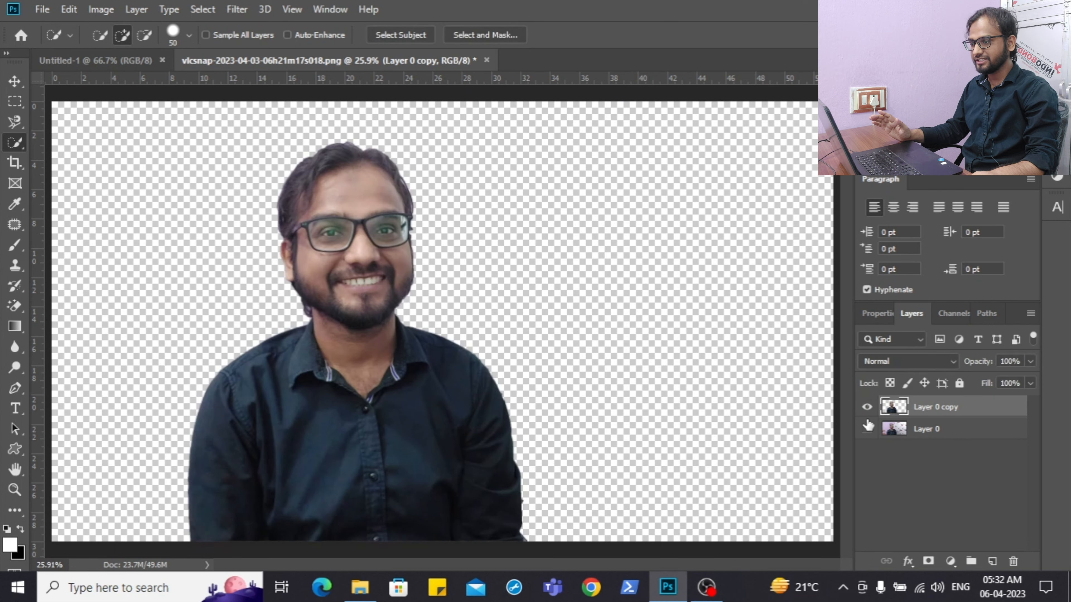
pyautogui.click(867, 429)
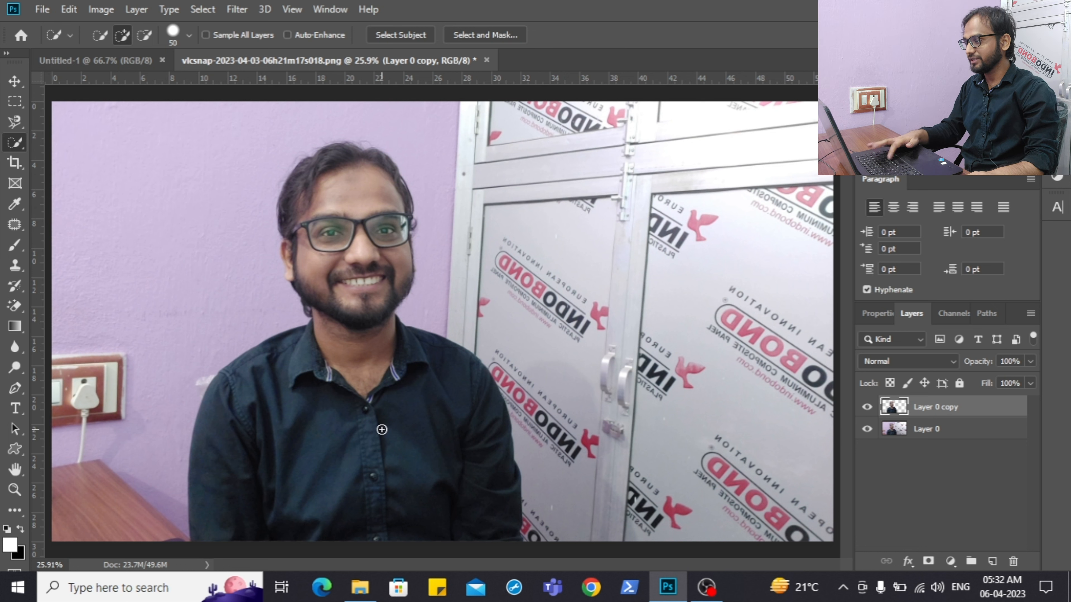
# - Copy the cutout layer into the Untitled-1 document and move it down until the top of the head is on the canvas
pyautogui.press('v')
pyautogui.moveTo(359, 287); pyautogui.dragTo(403, 303)
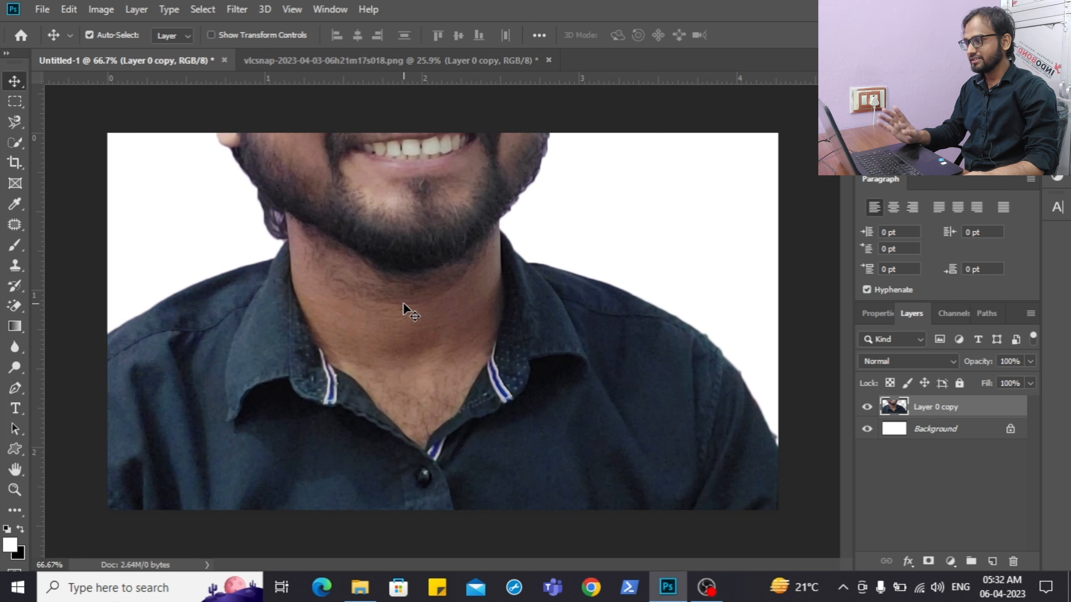
pyautogui.moveTo(416, 218); pyautogui.dragTo(389, 454)
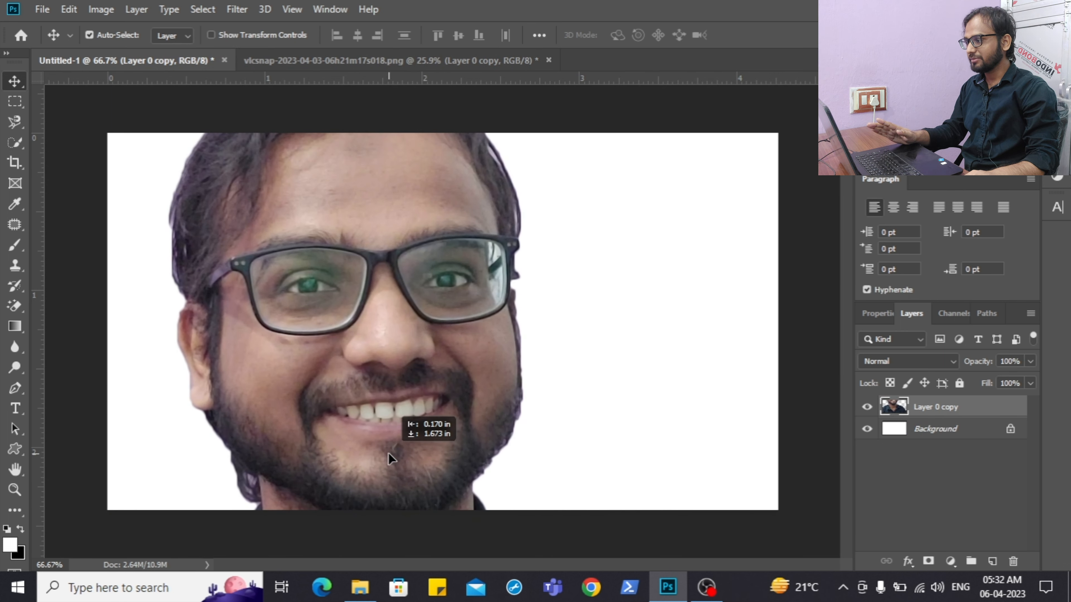
pyautogui.moveTo(287, 427); pyautogui.dragTo(356, 377)
pyautogui.moveTo(395, 267); pyautogui.dragTo(350, 481)
pyautogui.moveTo(476, 246); pyautogui.dragTo(428, 316)
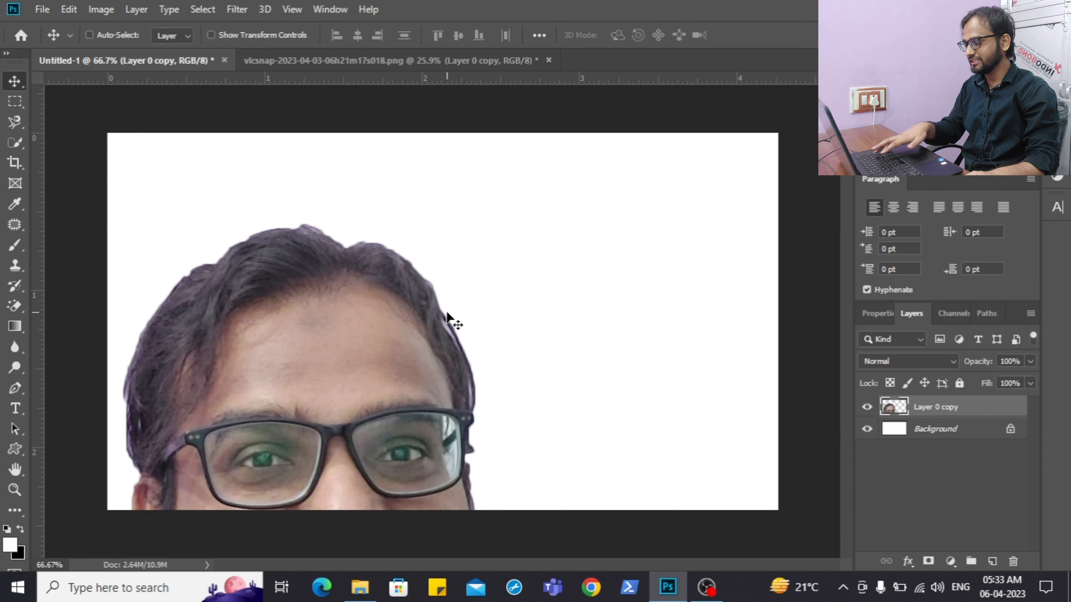
# - Scale the cutout to about 39% with Free Transform and place it at the left side of the canvas
pyautogui.hotkey('ctrl', 't')
pyautogui.moveTo(332, 218); pyautogui.dragTo(346, 446)
pyautogui.moveTo(427, 480); pyautogui.dragTo(514, 203)
pyautogui.moveTo(418, 172); pyautogui.dragTo(358, 177)
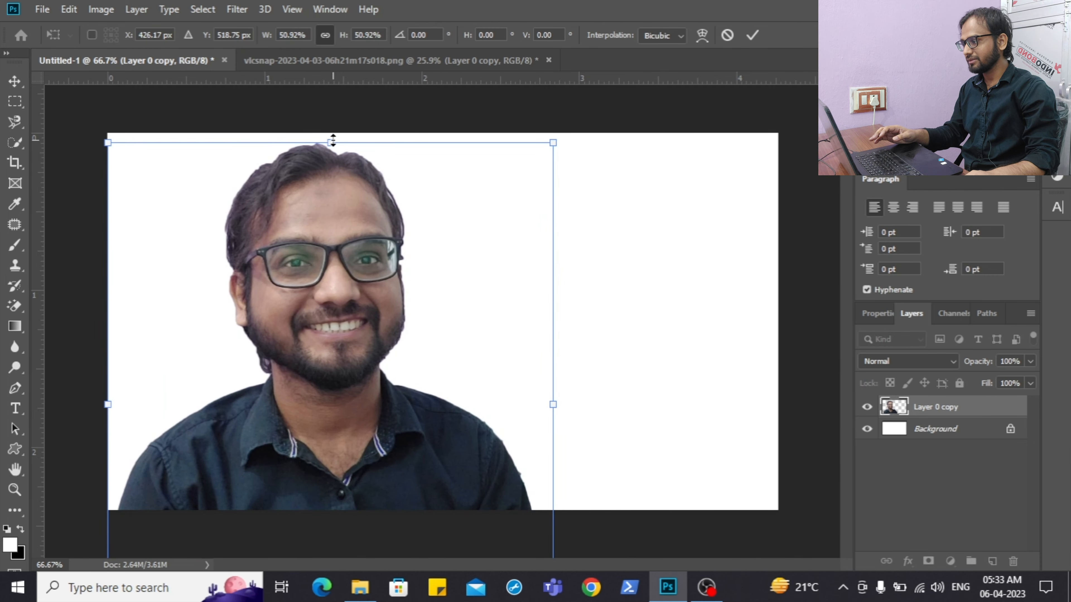
pyautogui.moveTo(332, 142); pyautogui.dragTo(335, 266)
pyautogui.moveTo(353, 398); pyautogui.dragTo(300, 275)
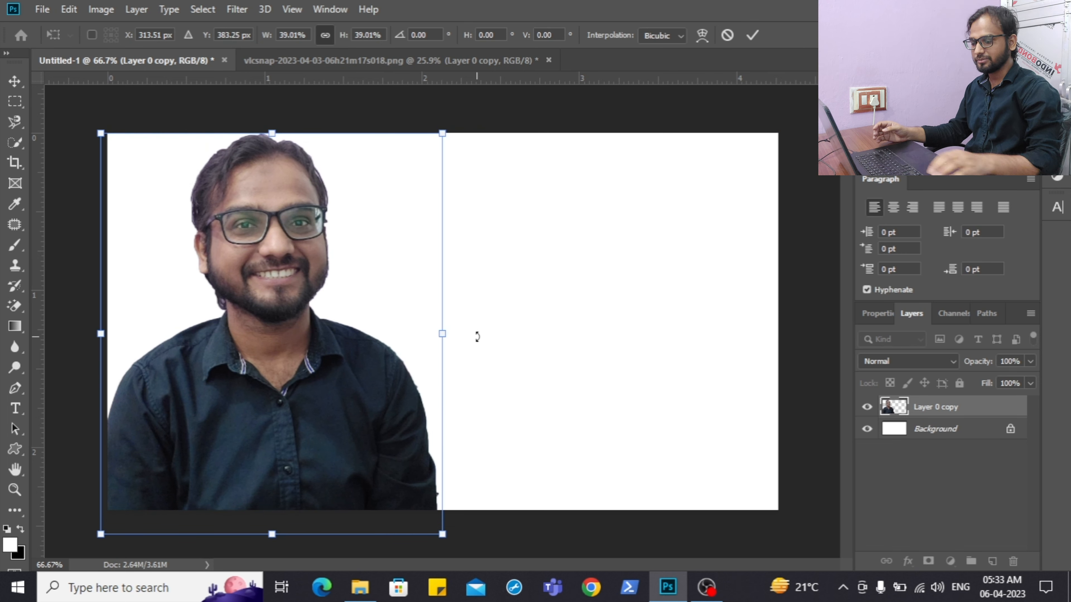
pyautogui.press('Return')
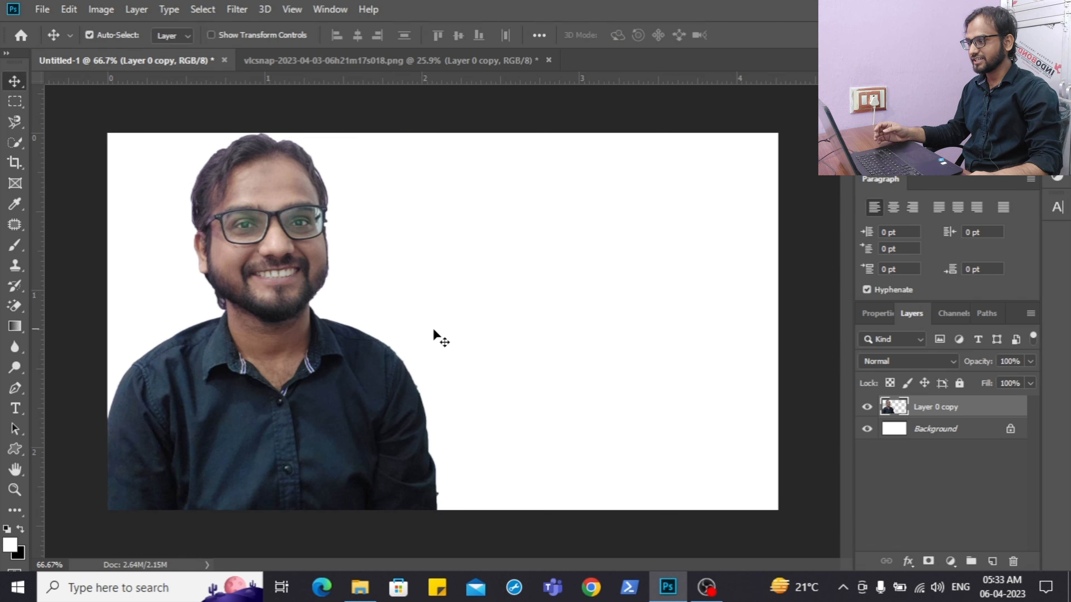
# - Add a Solid Color fill layer directly above the Background layer, using the purple 9656ff
pyautogui.click(954, 434)
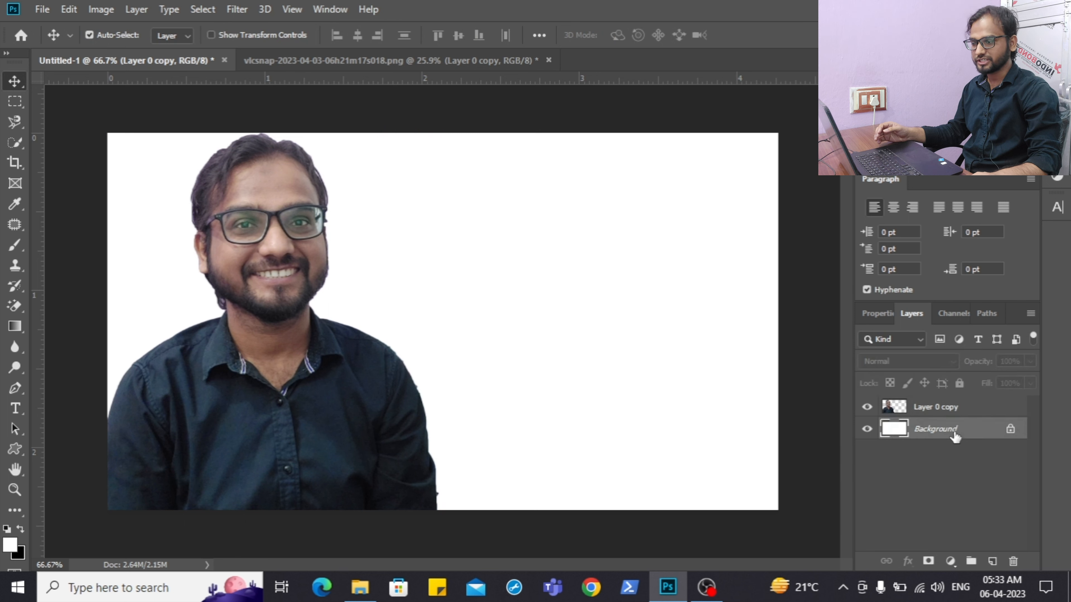
pyautogui.click(950, 562)
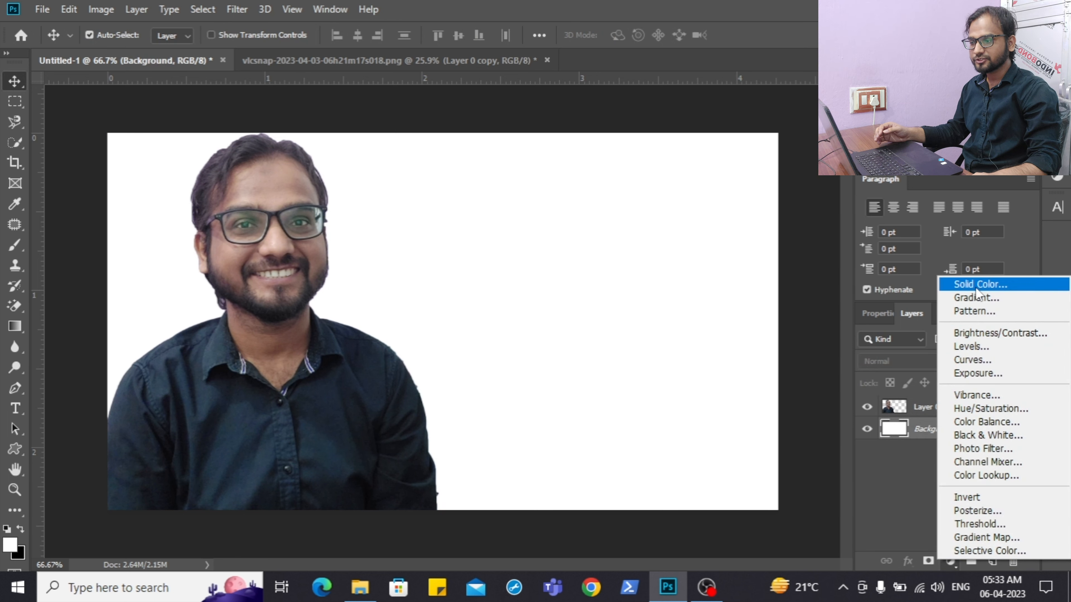
pyautogui.click(966, 282)
pyautogui.click(702, 333)
pyautogui.click(734, 325)
pyautogui.click(782, 294)
pyautogui.click(659, 302)
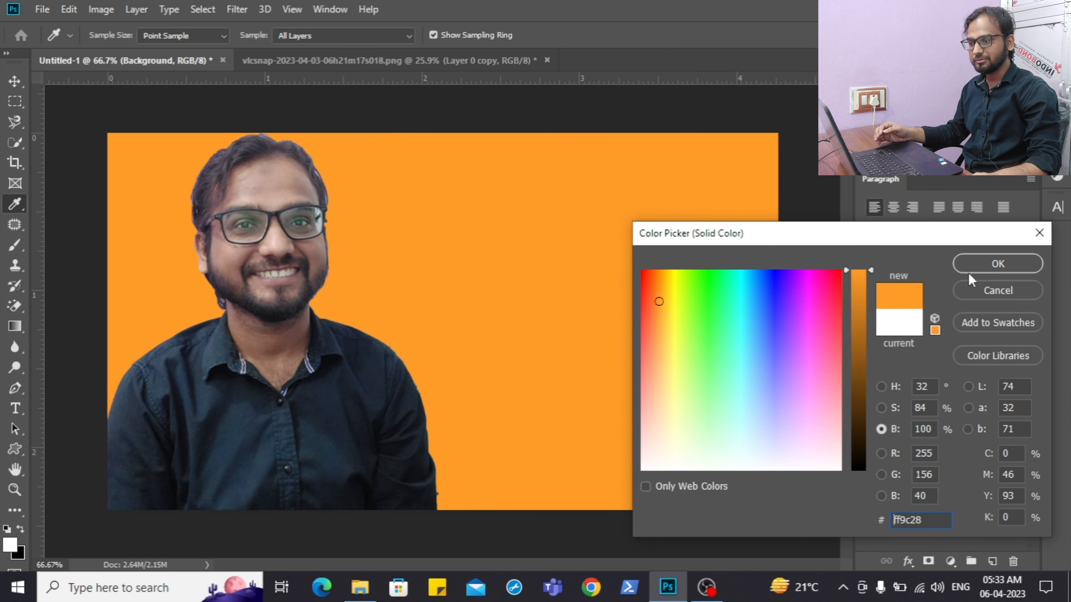
pyautogui.click(787, 338)
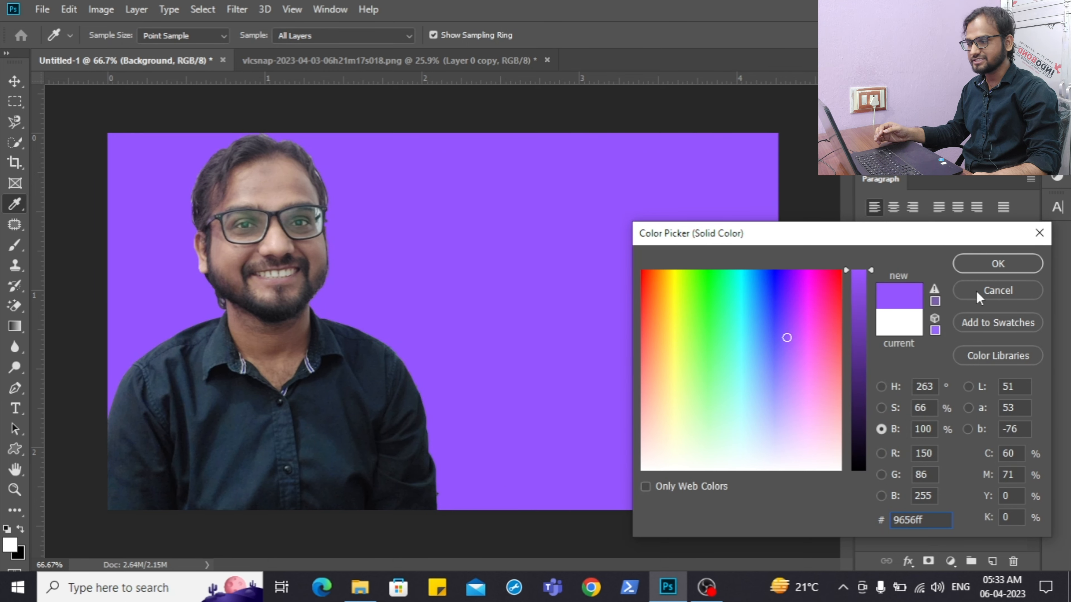
pyautogui.click(987, 264)
# - Switch to the original portrait document and delete the "Layer 0 copy" layer
pyautogui.hotkey('ctrl', 'Tab')
pyautogui.press('v')
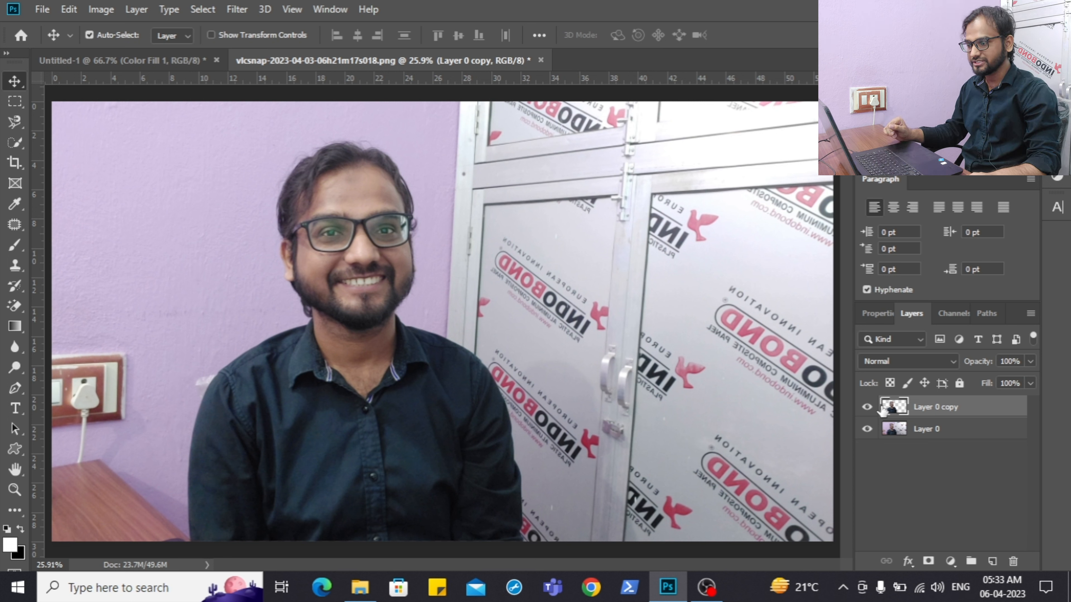
pyautogui.rightClick(944, 408)
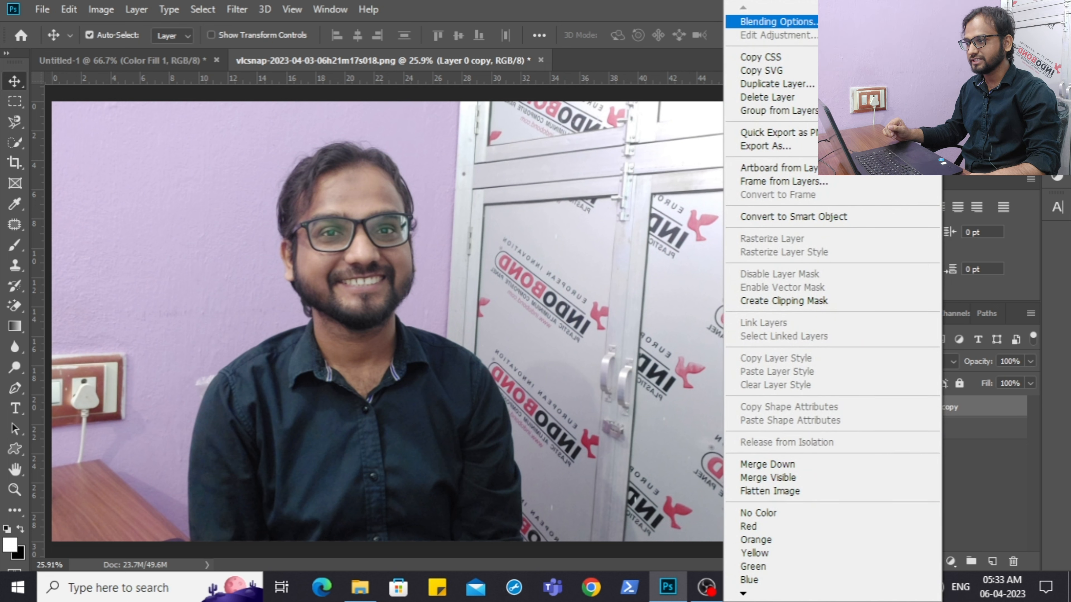
pyautogui.click(804, 100)
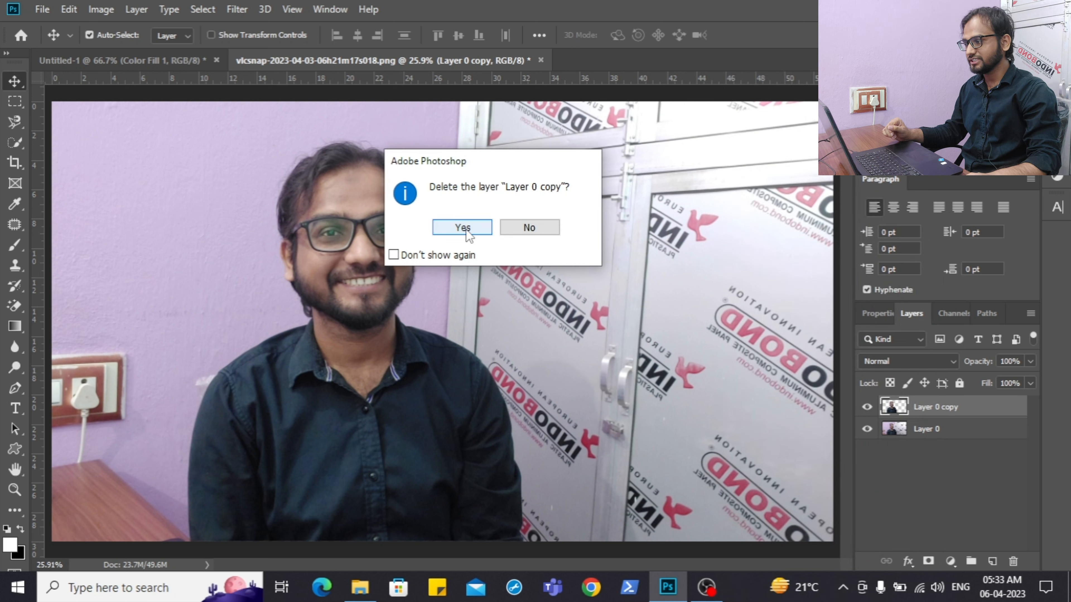
pyautogui.click(465, 228)
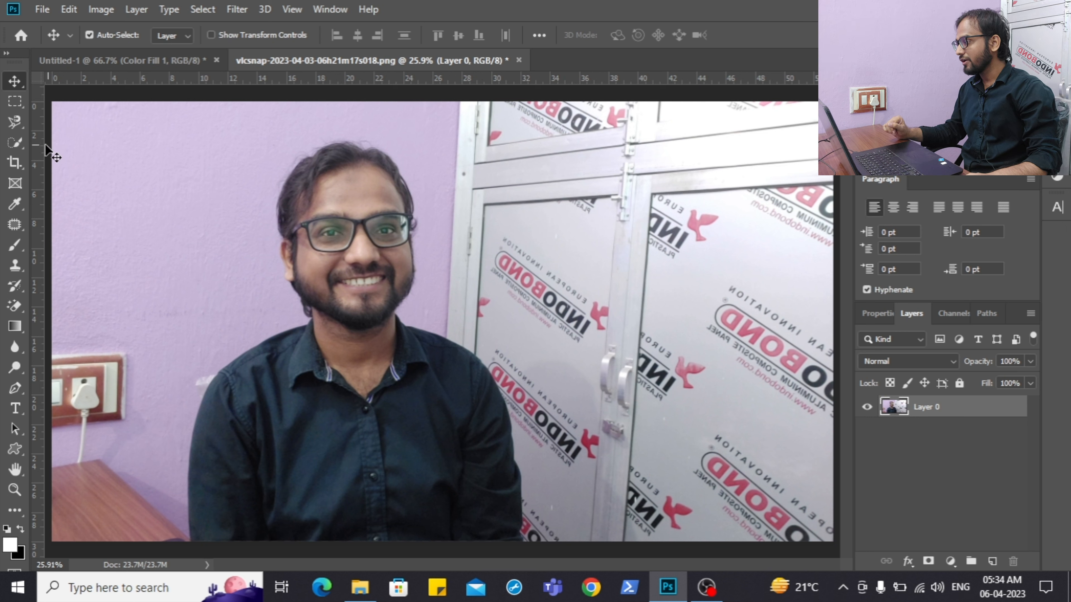
# - Activate the Quick Selection tool and set its brush size to 52 px after trying a larger and a smaller size
pyautogui.click(16, 143)
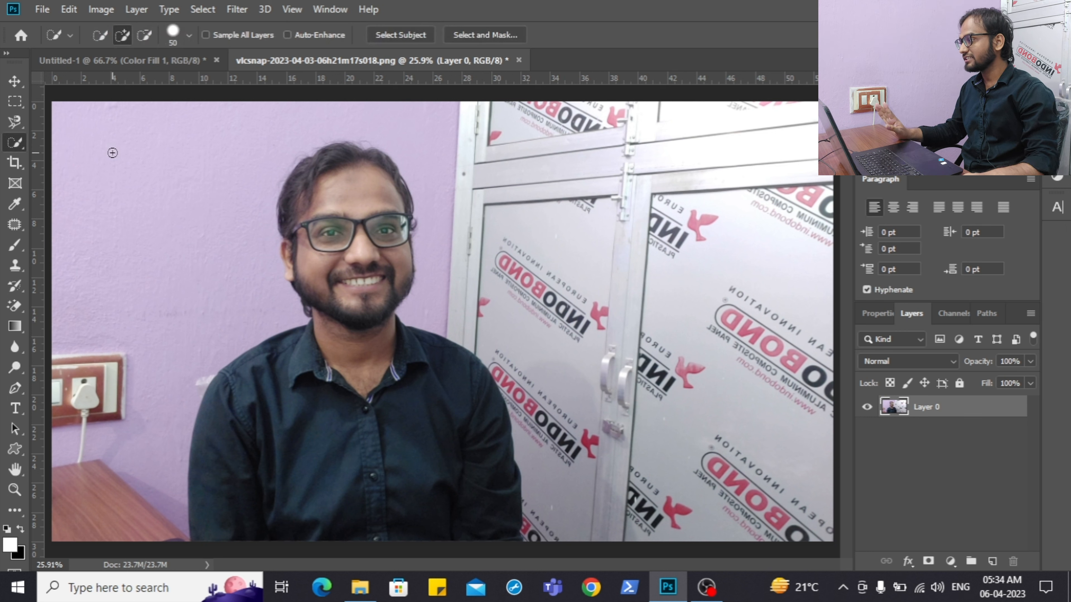
pyautogui.click(188, 35)
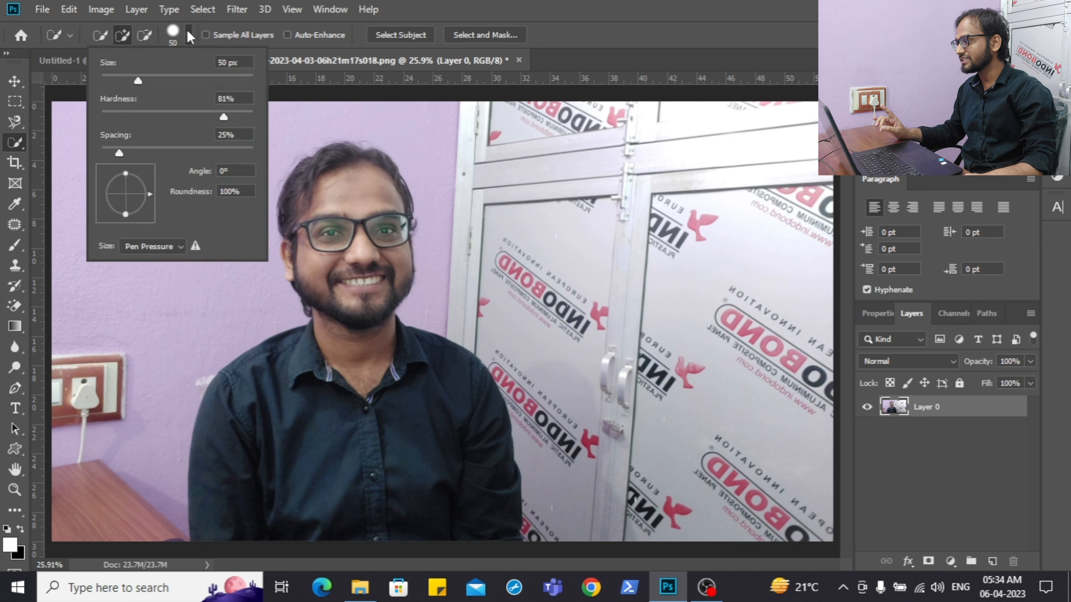
pyautogui.moveTo(138, 82)
pyautogui.mouseDown()
pyautogui.moveTo(116, 82)
pyautogui.moveTo(215, 82)
pyautogui.mouseUp()
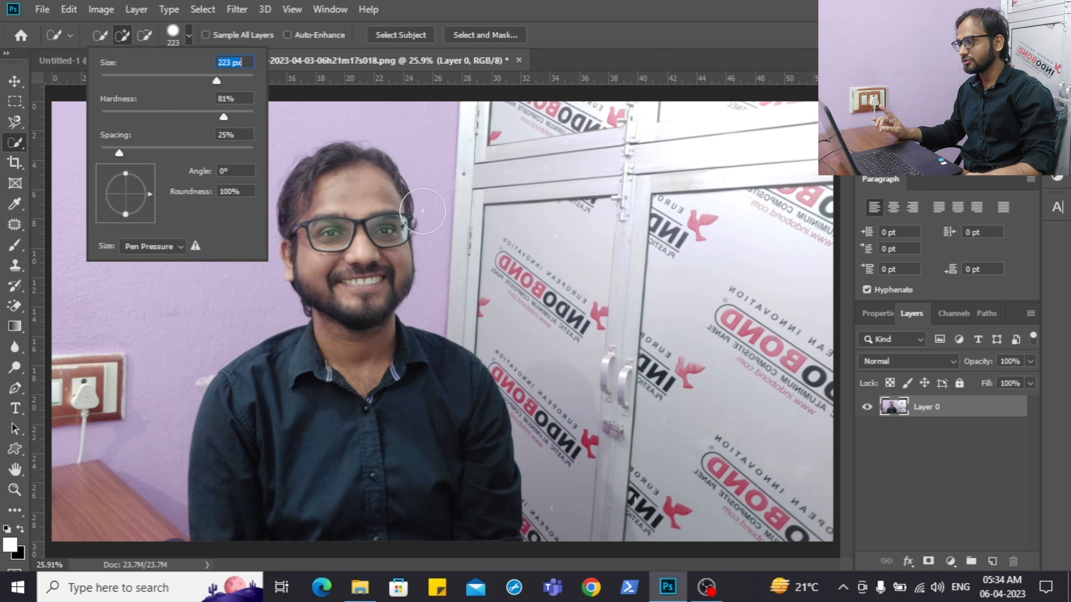
pyautogui.moveTo(230, 83); pyautogui.dragTo(120, 79)
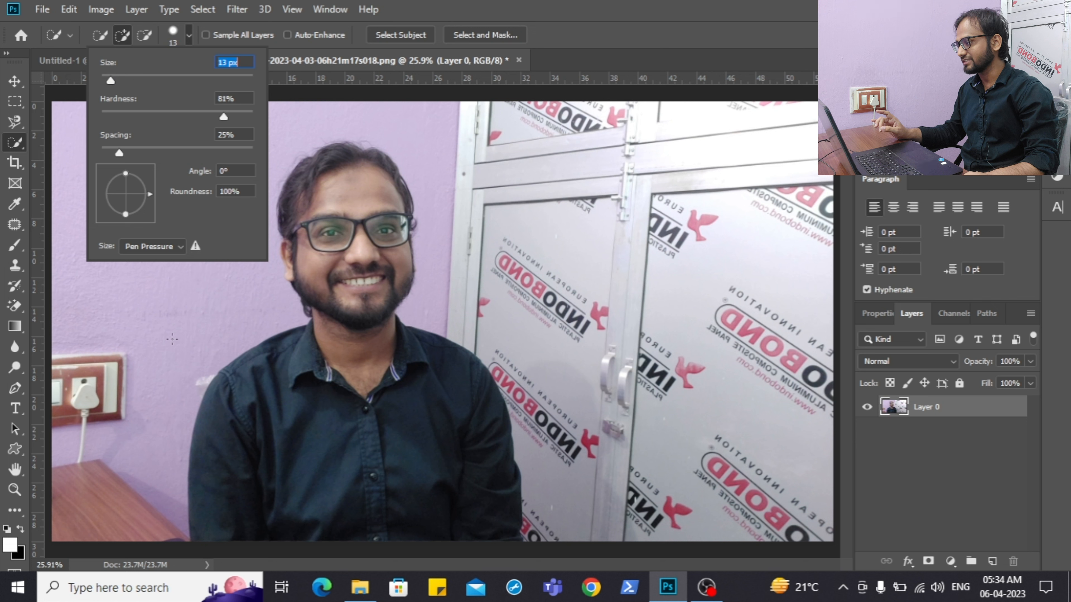
pyautogui.moveTo(114, 81); pyautogui.dragTo(143, 81)
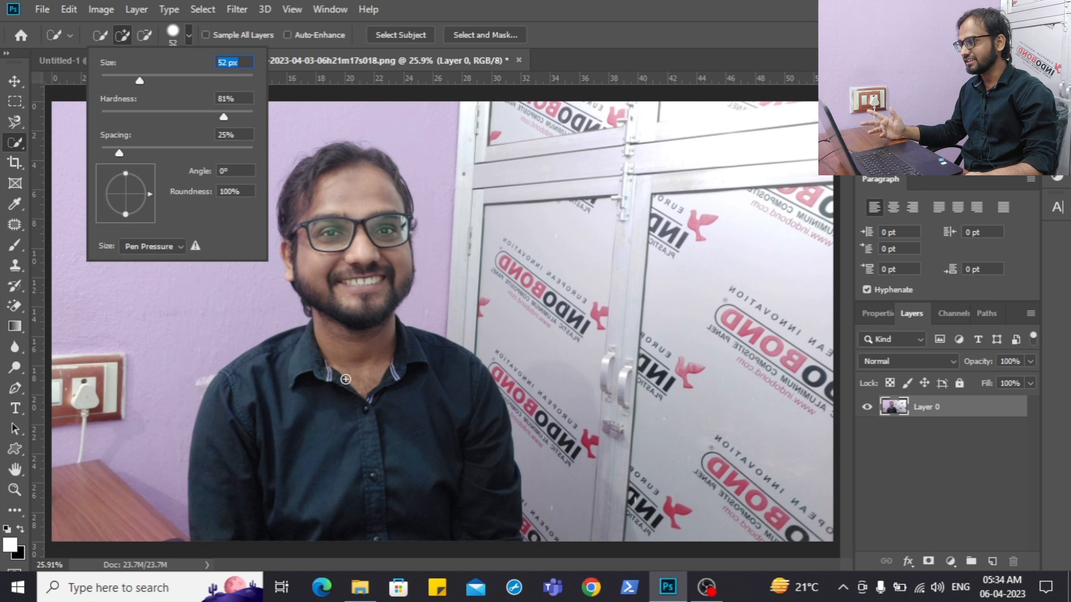
pyautogui.click(17, 143)
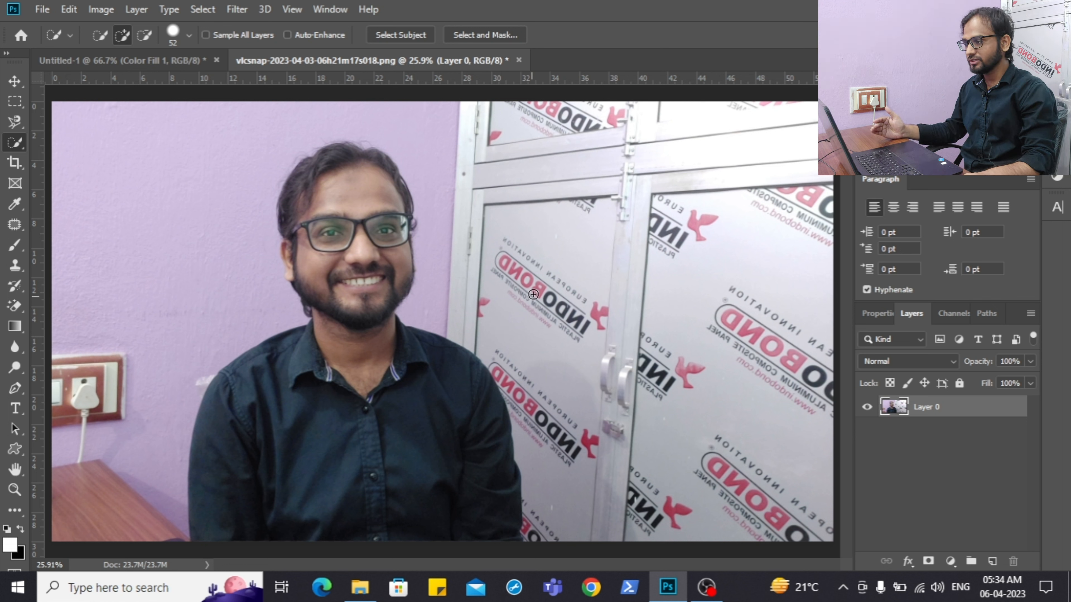
# - Enlarge the Quick Selection brush step by step to 1200 px
pyautogui.press(']')
pyautogui.press(']')
pyautogui.press(']')
pyautogui.press(']')
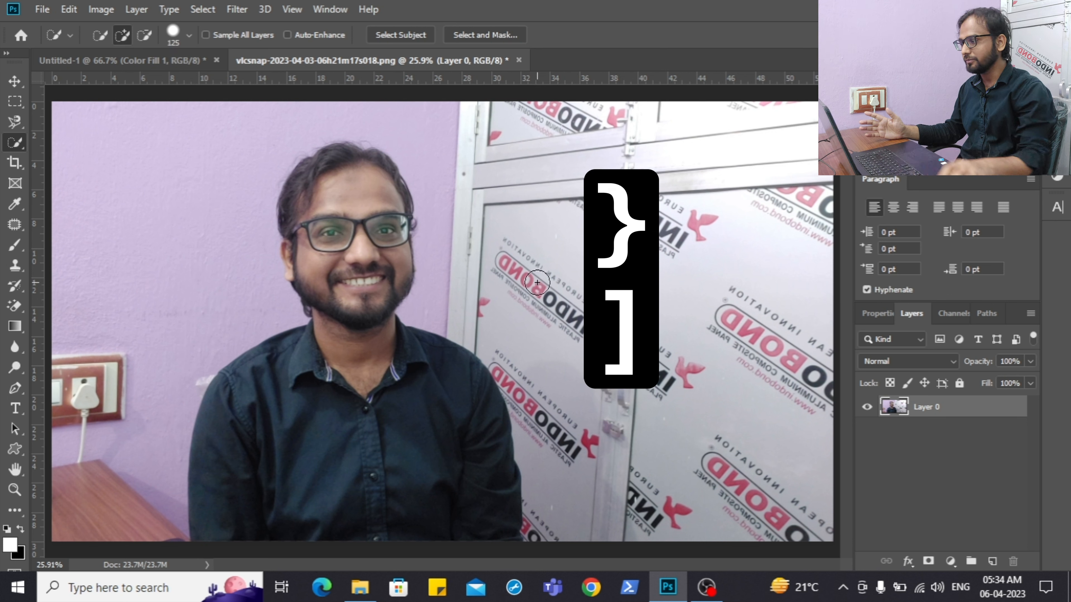
pyautogui.press(']')
pyautogui.press(']')
pyautogui.press(']')
pyautogui.press(']')
pyautogui.press(']')
pyautogui.press(']')
pyautogui.press(']')
pyautogui.press(']')
pyautogui.press(']')
pyautogui.press(']')
pyautogui.press(']')
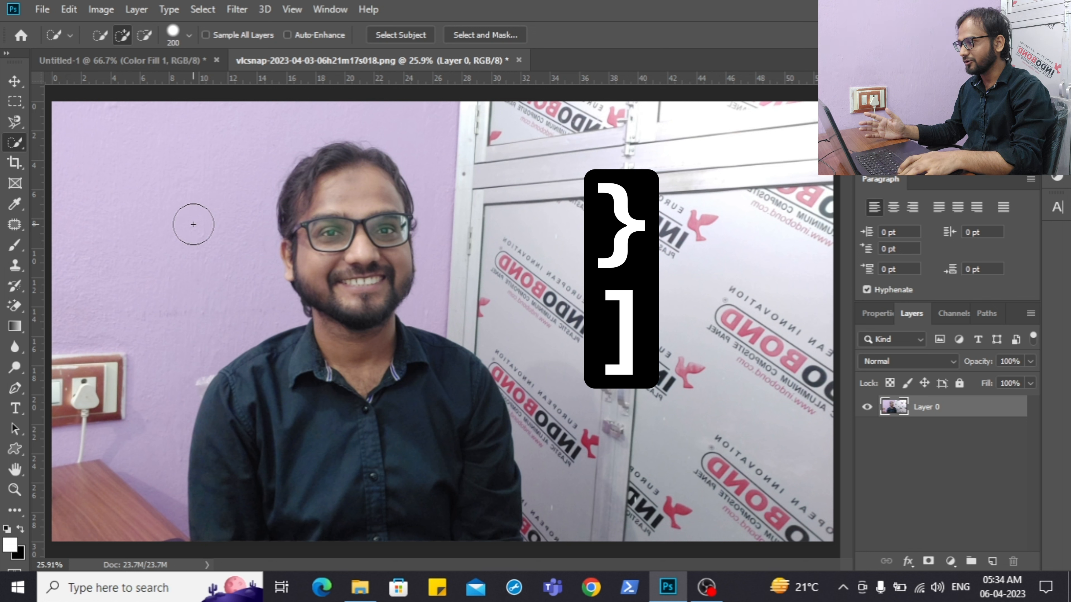
pyautogui.press(']')
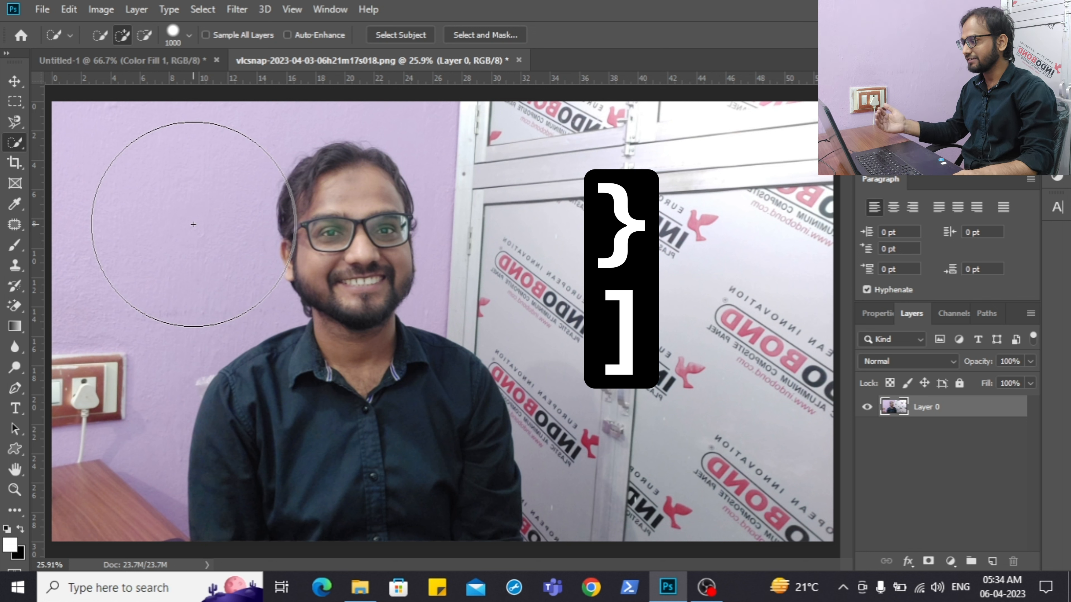
pyautogui.press(']')
pyautogui.press(']')
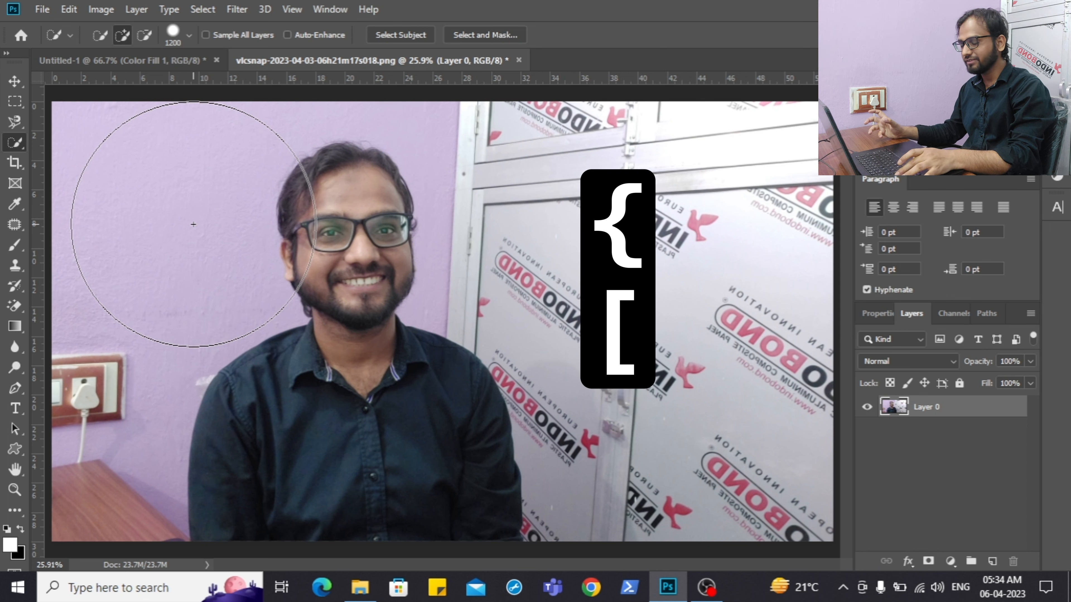
# - Reduce the Quick Selection brush to 300 px, trying slightly larger and smaller sizes on the way
pyautogui.press('[')
pyautogui.press('[')
pyautogui.press('[')
pyautogui.press('[')
pyautogui.press('[')
pyautogui.press('[')
pyautogui.press('[')
pyautogui.press('[')
pyautogui.press('[')
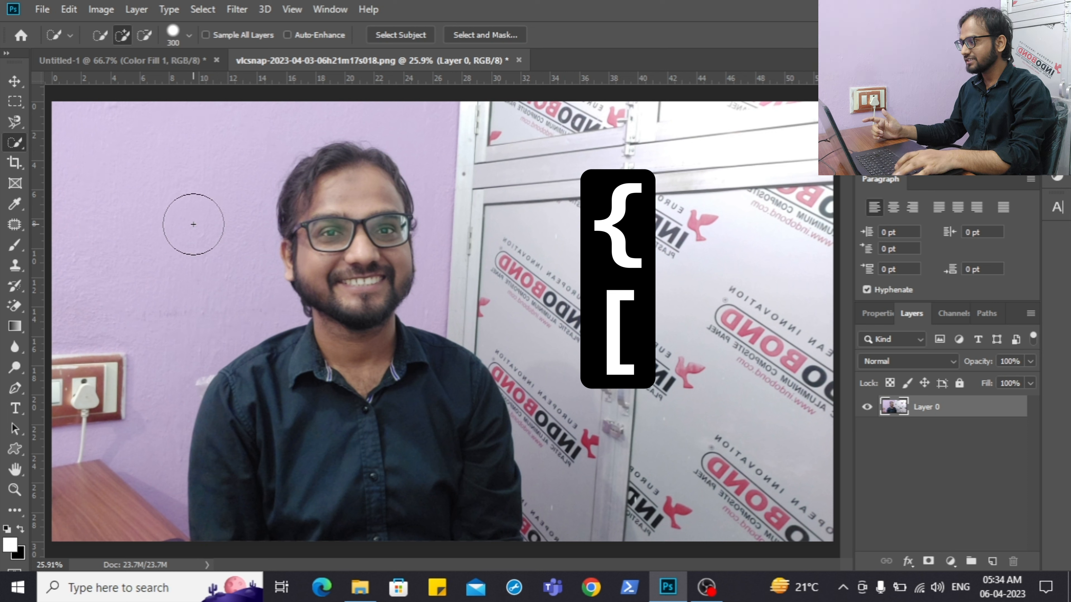
pyautogui.press('[')
pyautogui.press('[')
pyautogui.press('[')
pyautogui.press(']')
pyautogui.press(']')
pyautogui.press(']')
pyautogui.press(']')
pyautogui.press(']')
pyautogui.press(']')
pyautogui.press('[')
pyautogui.press('[')
pyautogui.press(']')
pyautogui.press(']')
pyautogui.press('[')
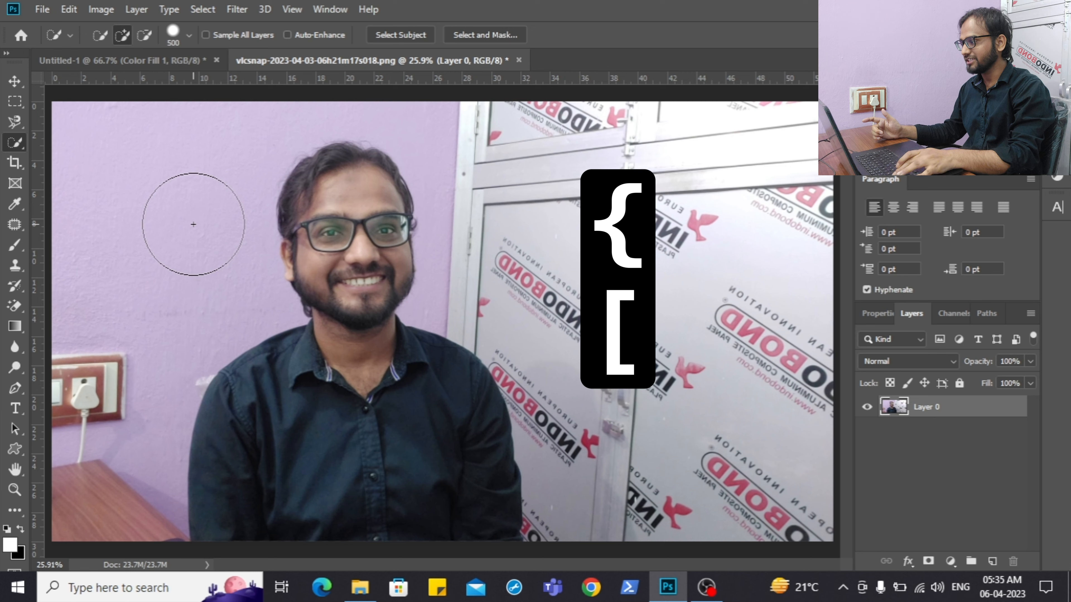
pyautogui.press('[')
pyautogui.press('[')
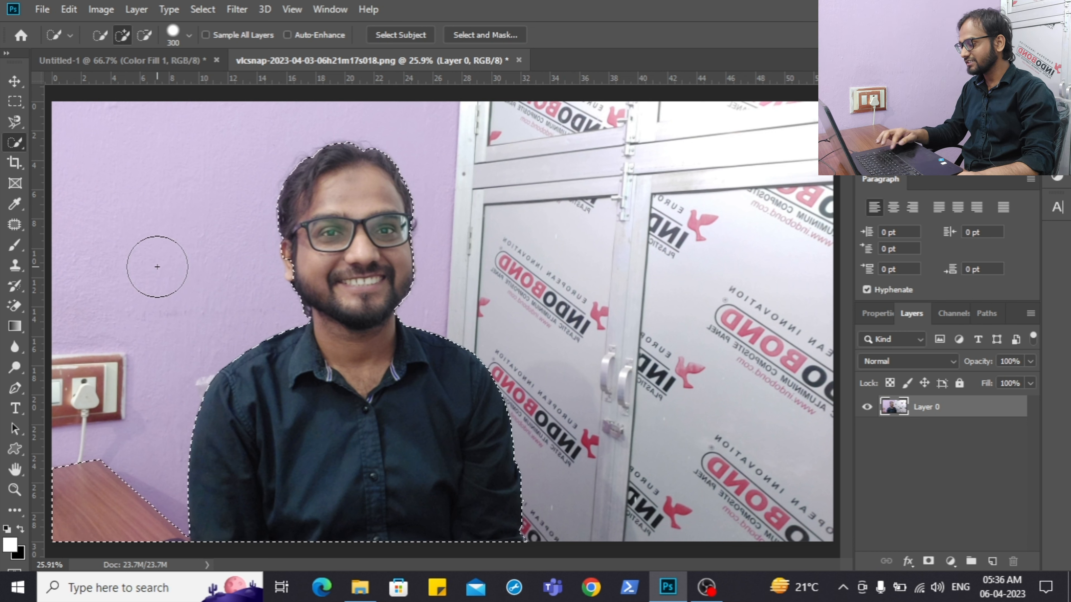
# - Subtract the wooden desk in the lower corner of the photo from the selection, leaving only the man selected
pyautogui.press('alt')
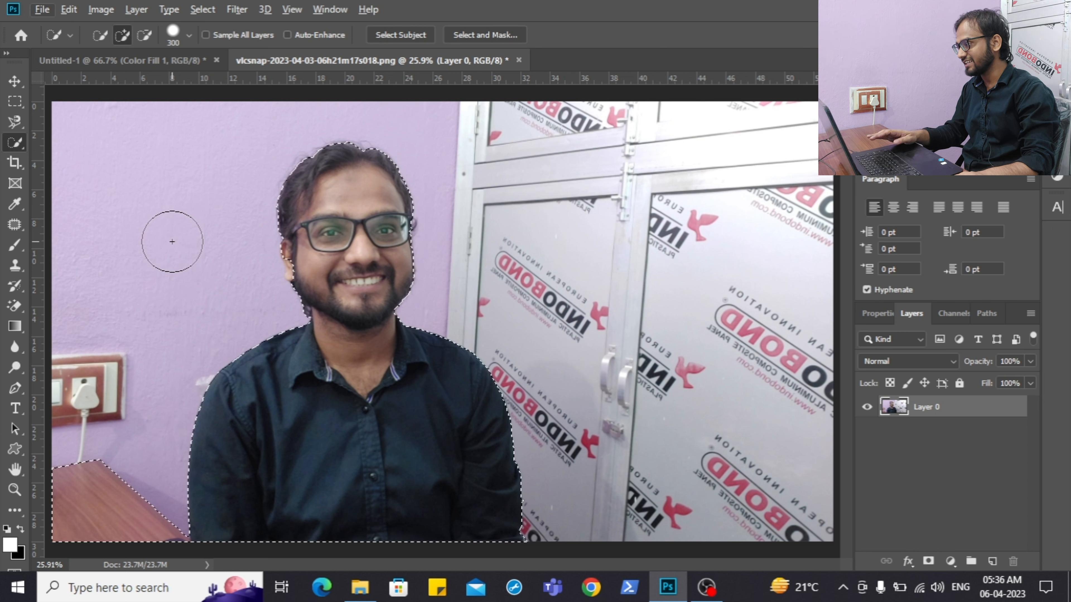
pyautogui.press('alt')
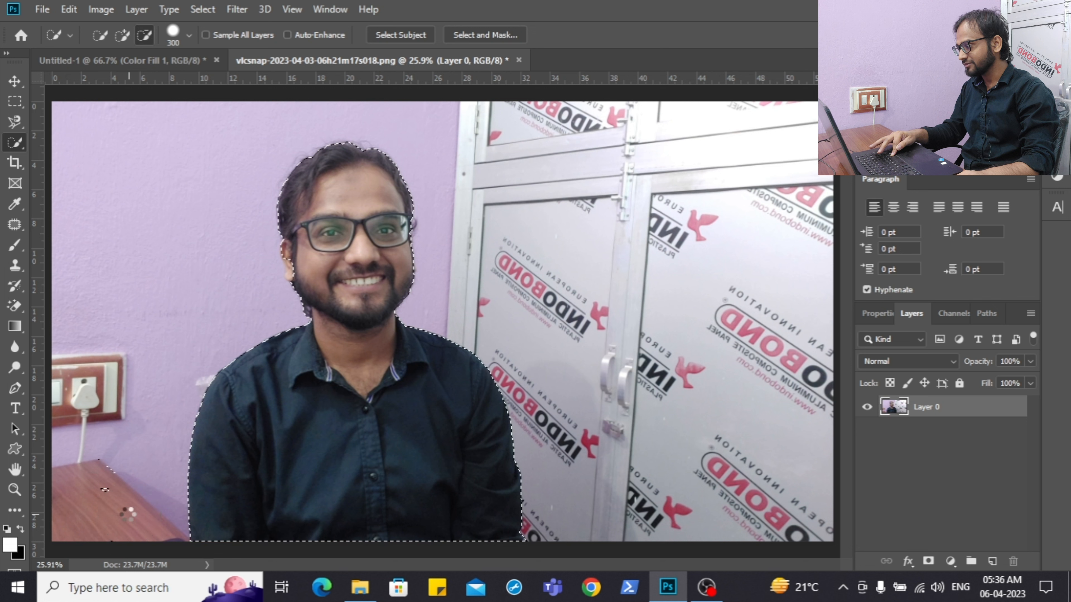
pyautogui.moveTo(117, 535)
pyautogui.mouseDown()
pyautogui.moveTo(108, 494)
pyautogui.moveTo(95, 495)
pyautogui.mouseUp()
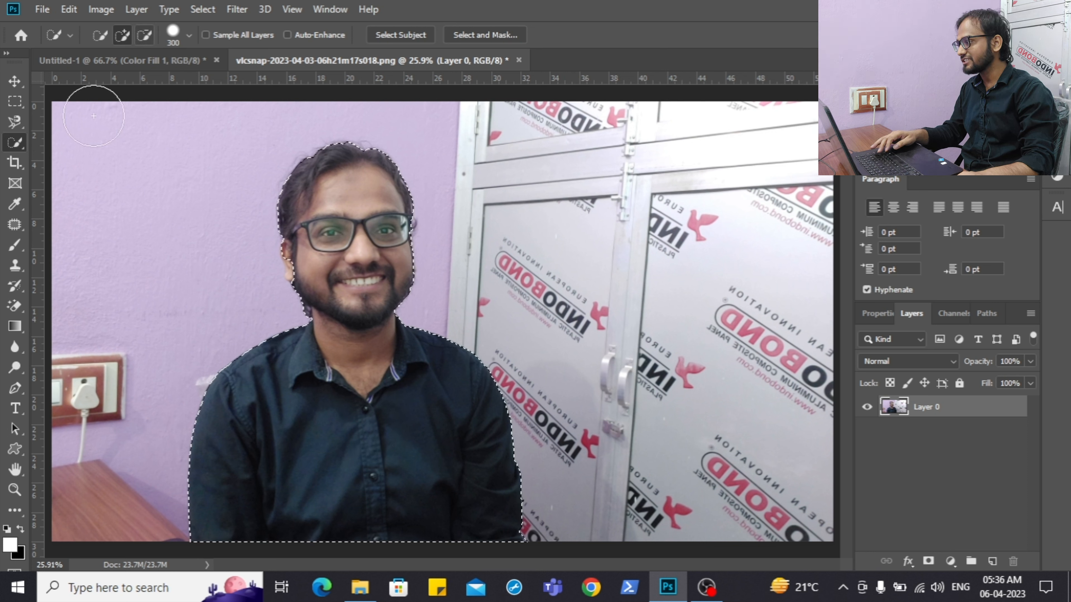
# - Add the missing part of the man's ear to the selection with a 45 px Quick Selection brush
pyautogui.click(14, 490)
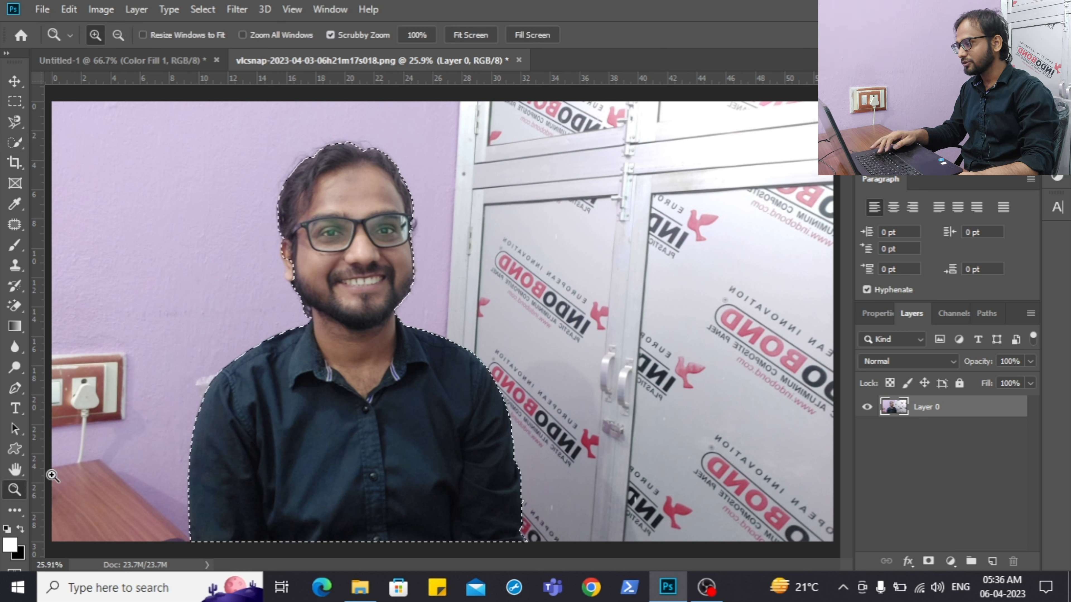
pyautogui.click(252, 250)
pyautogui.click(252, 251)
pyautogui.click(253, 250)
pyautogui.click(253, 249)
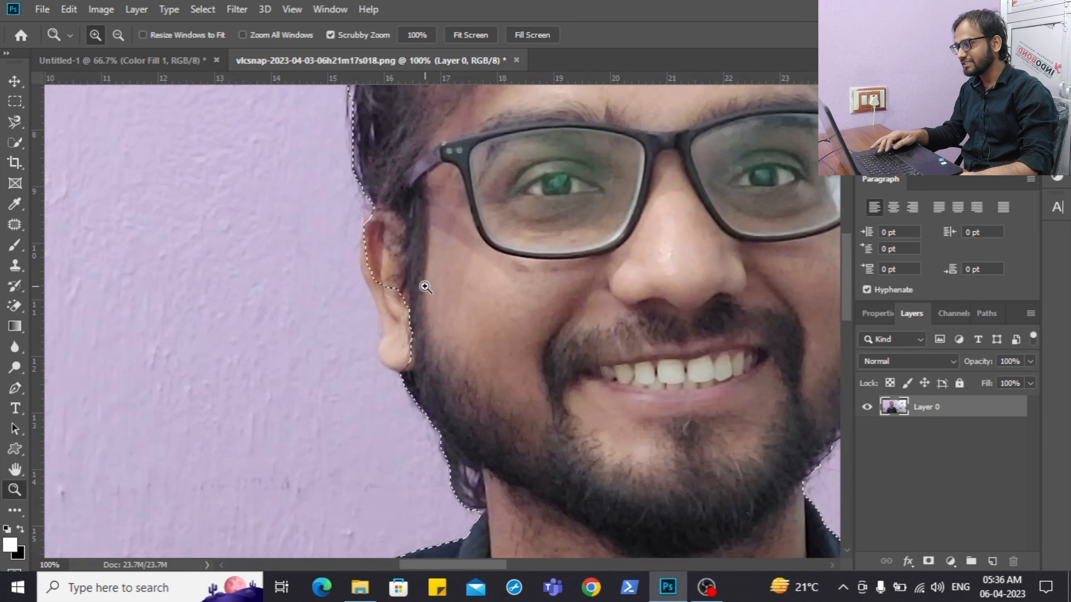
pyautogui.click(15, 142)
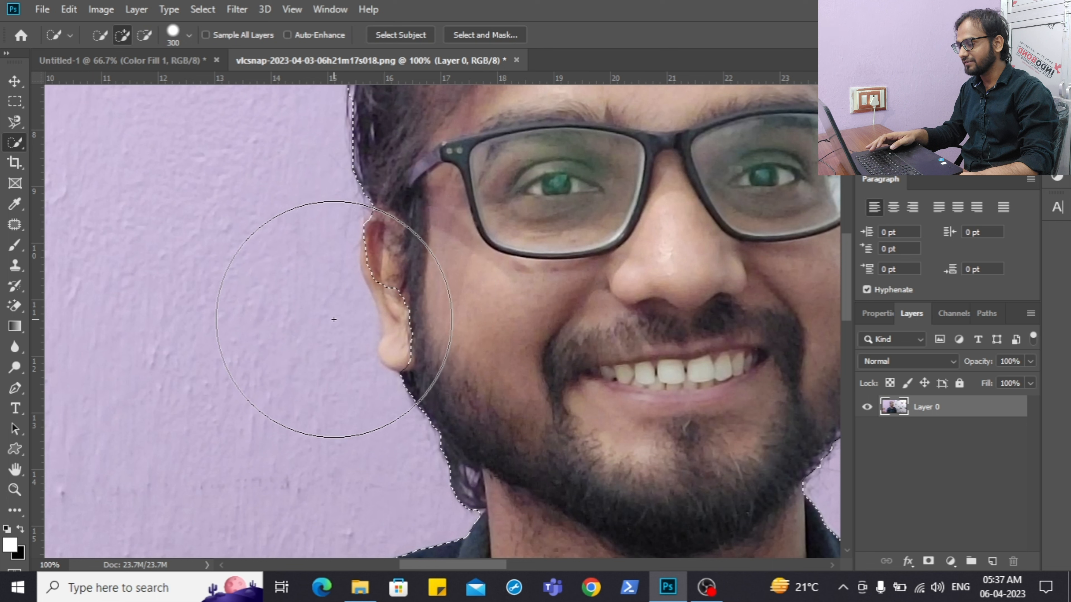
pyautogui.press('[')
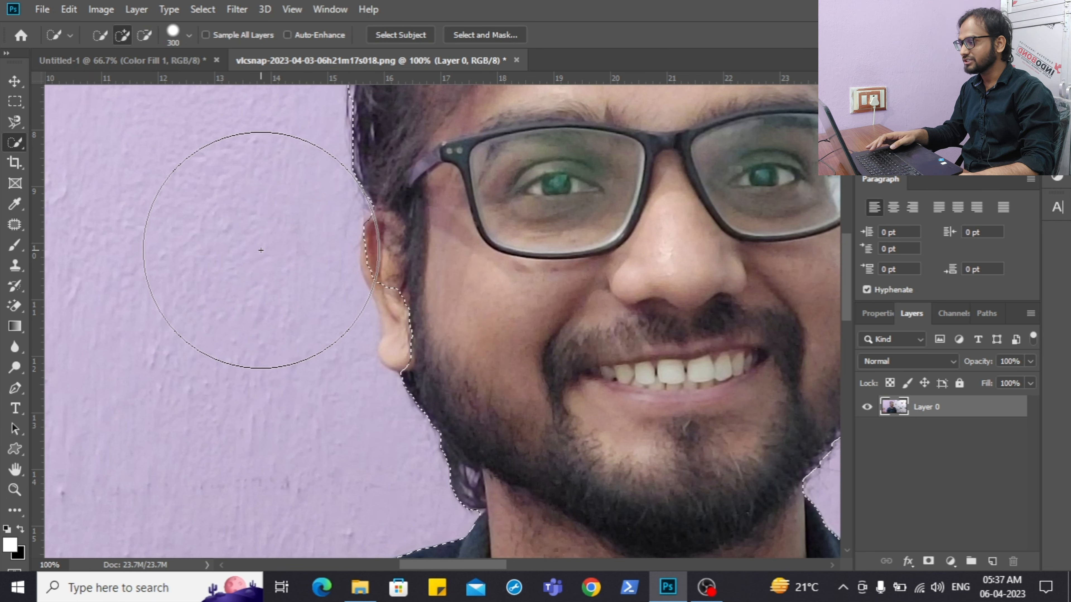
pyautogui.press('[')
pyautogui.press('[')
pyautogui.press('[')
pyautogui.press('[')
pyautogui.press('[')
pyautogui.press('[')
pyautogui.press('[')
pyautogui.press('[')
pyautogui.press('[')
pyautogui.press('[')
pyautogui.press('[')
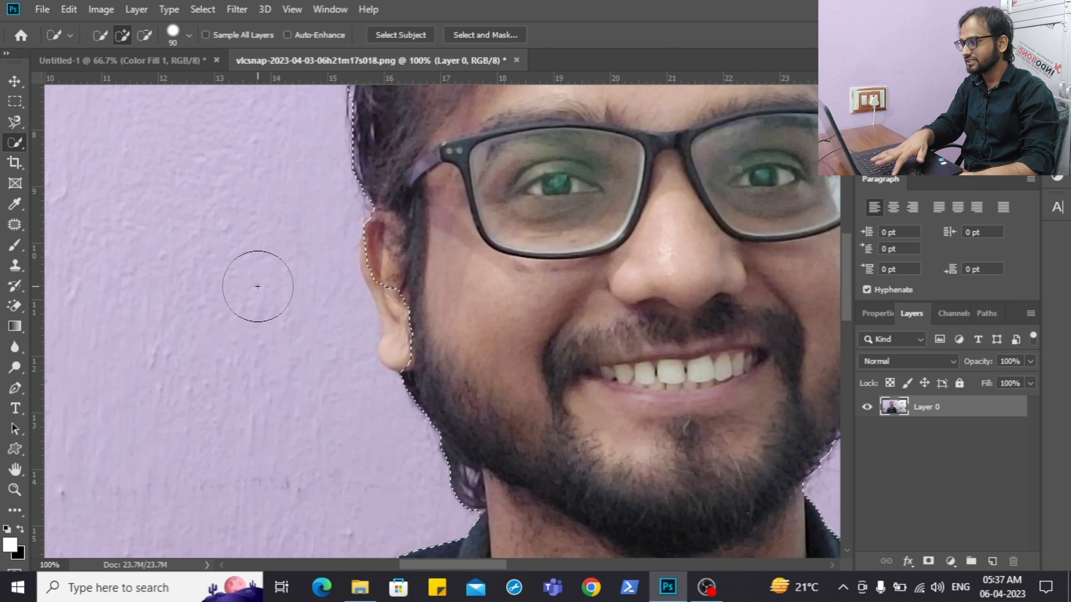
pyautogui.click(402, 324)
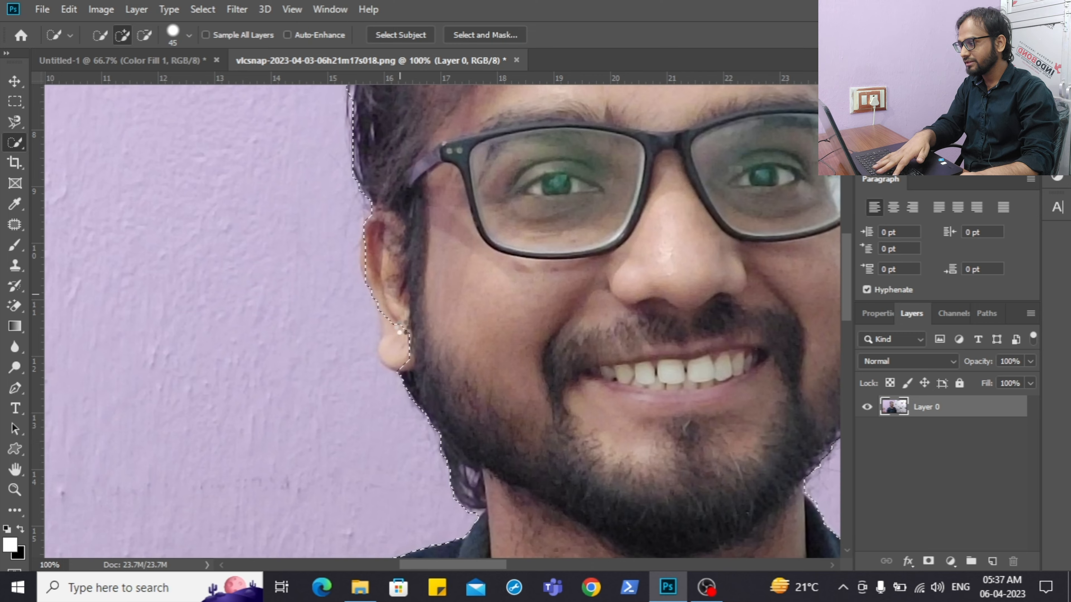